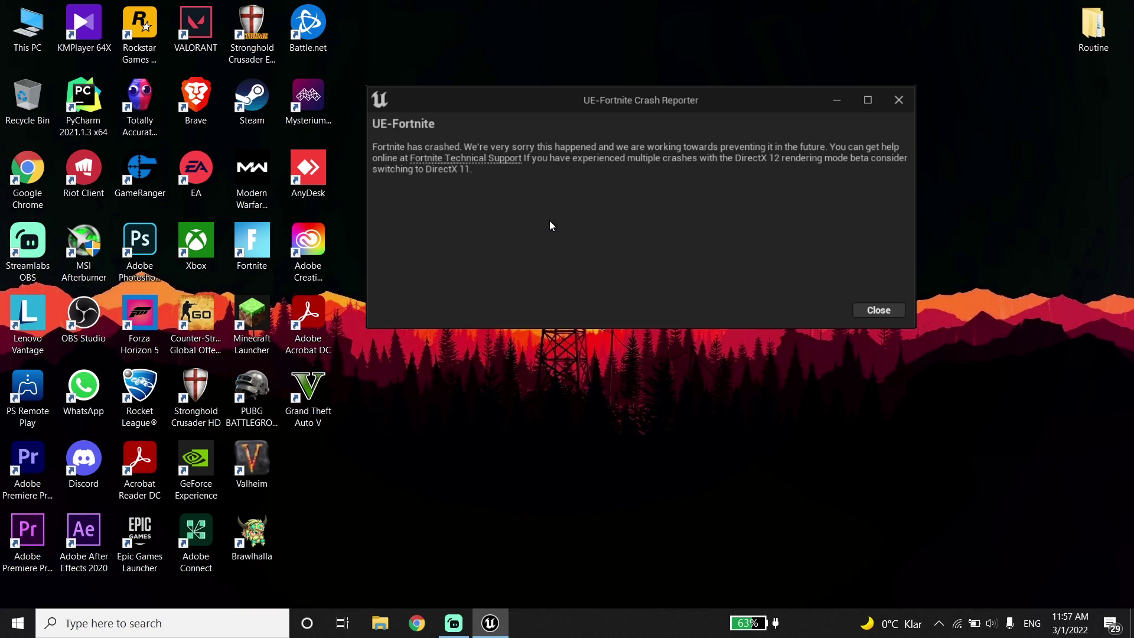
# Close the Crash Reporter and open the Fortnite card's '...' options menu in the Library
pyautogui.click(899, 101)
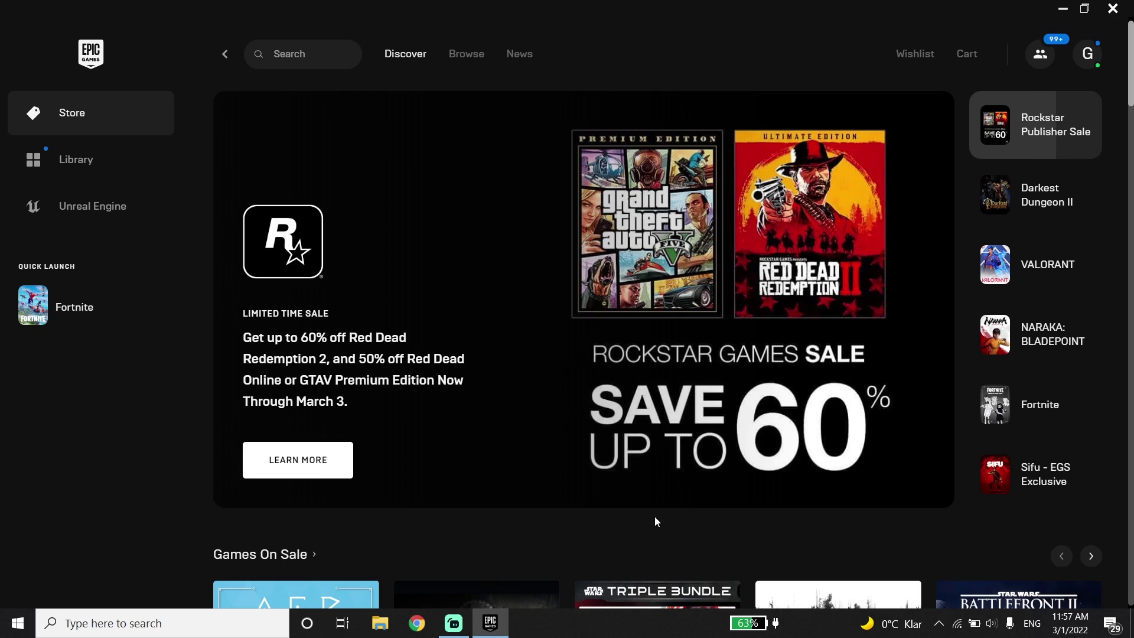
pyautogui.click(89, 158)
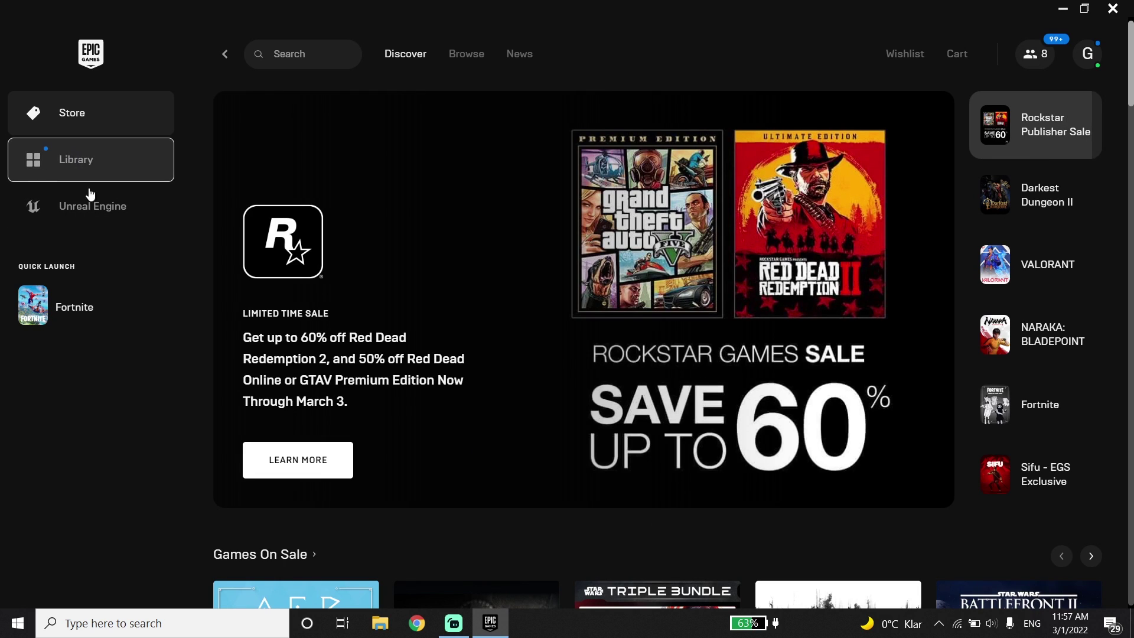
pyautogui.click(109, 157)
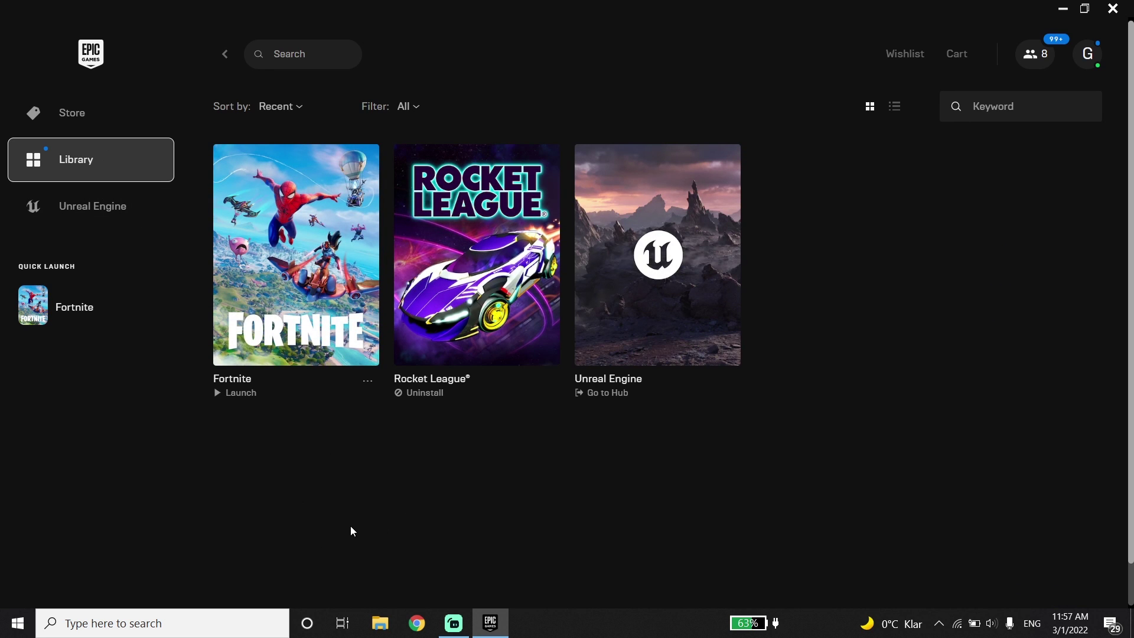
pyautogui.click(367, 385)
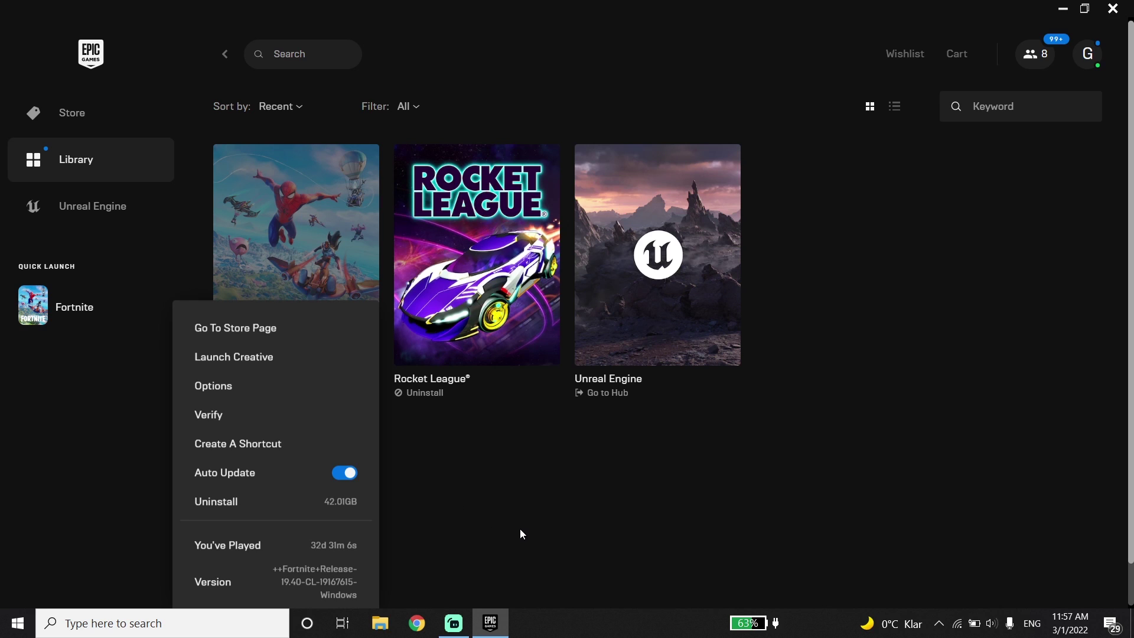
# Enable Additional Command Line Arguments for Fortnite in launcher settings and enter D3D11
pyautogui.click(508, 513)
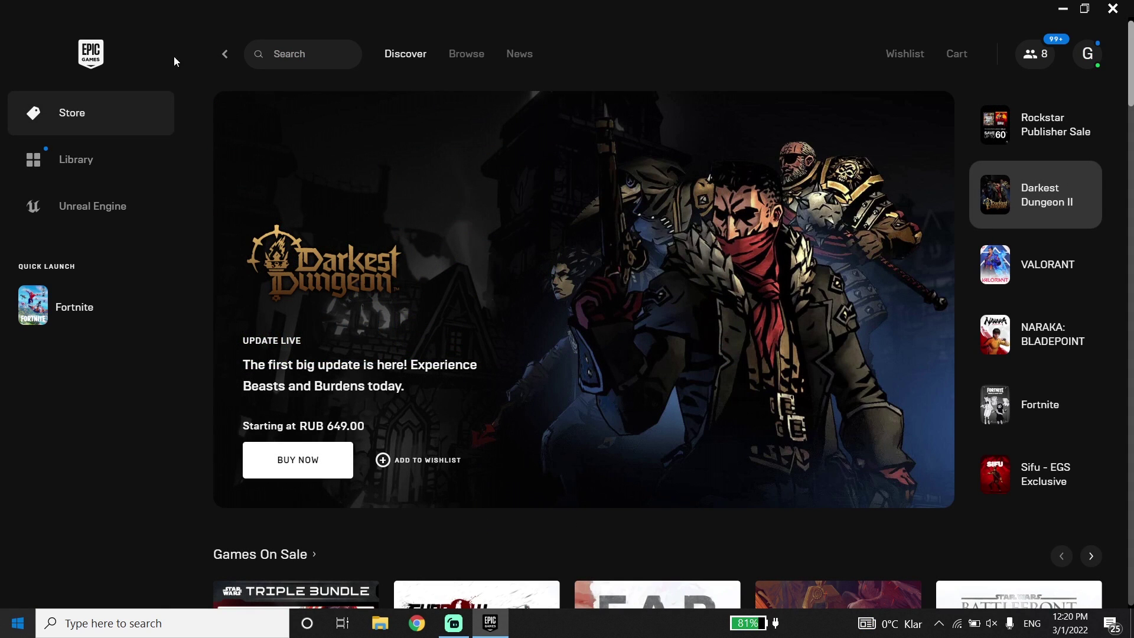
pyautogui.click(105, 213)
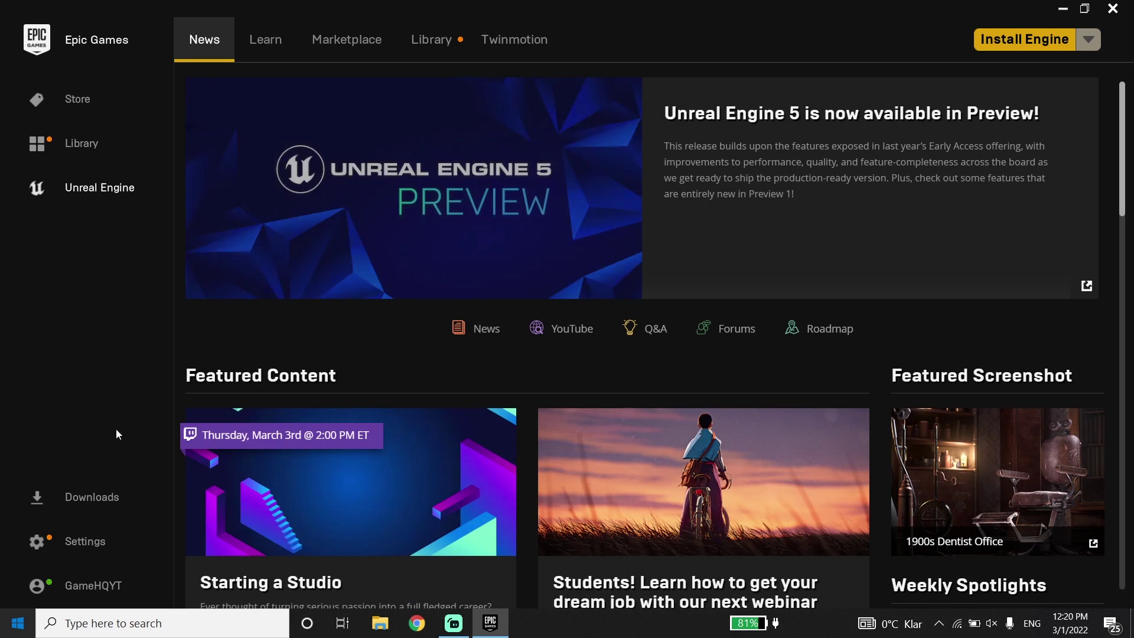
pyautogui.click(65, 546)
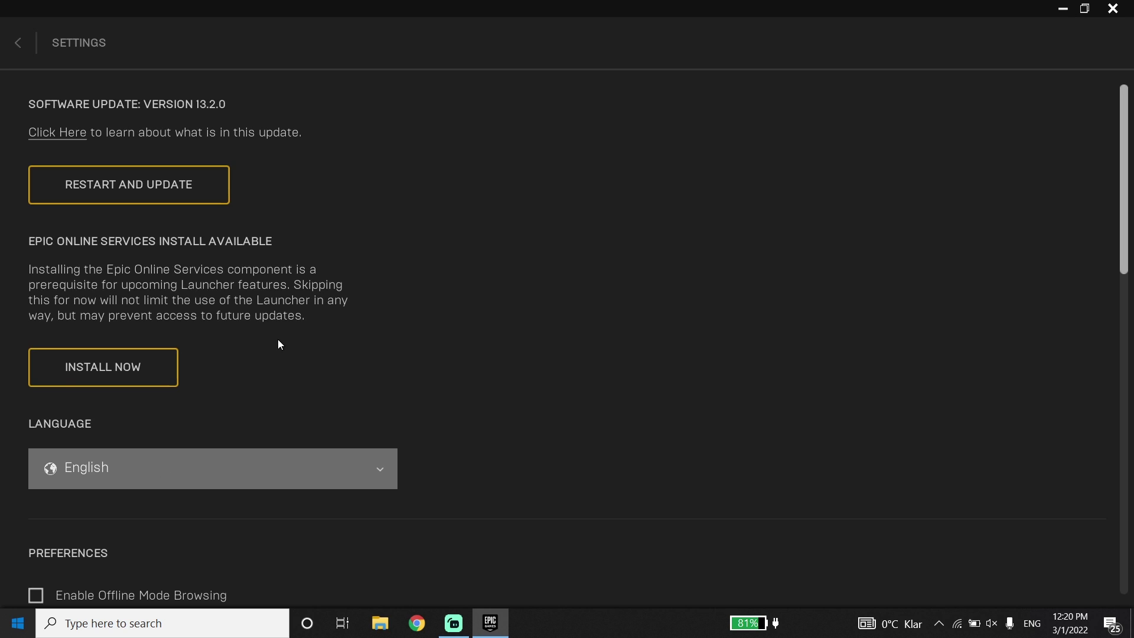
pyautogui.scroll(-8, 278, 340)
pyautogui.scroll(-10, 269, 341)
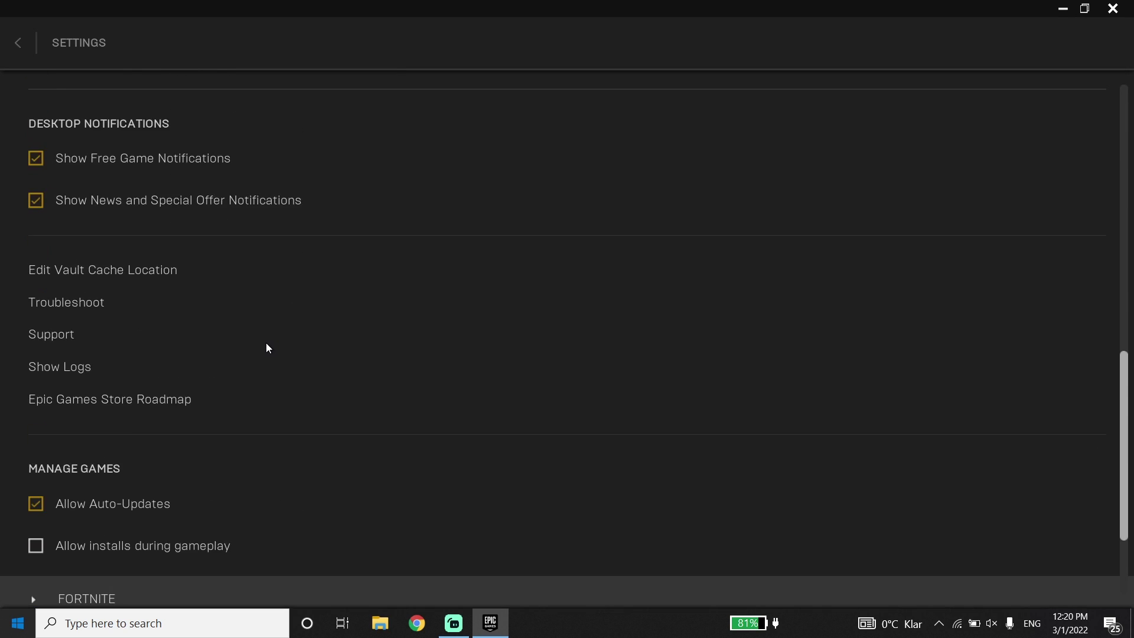
pyautogui.click(49, 436)
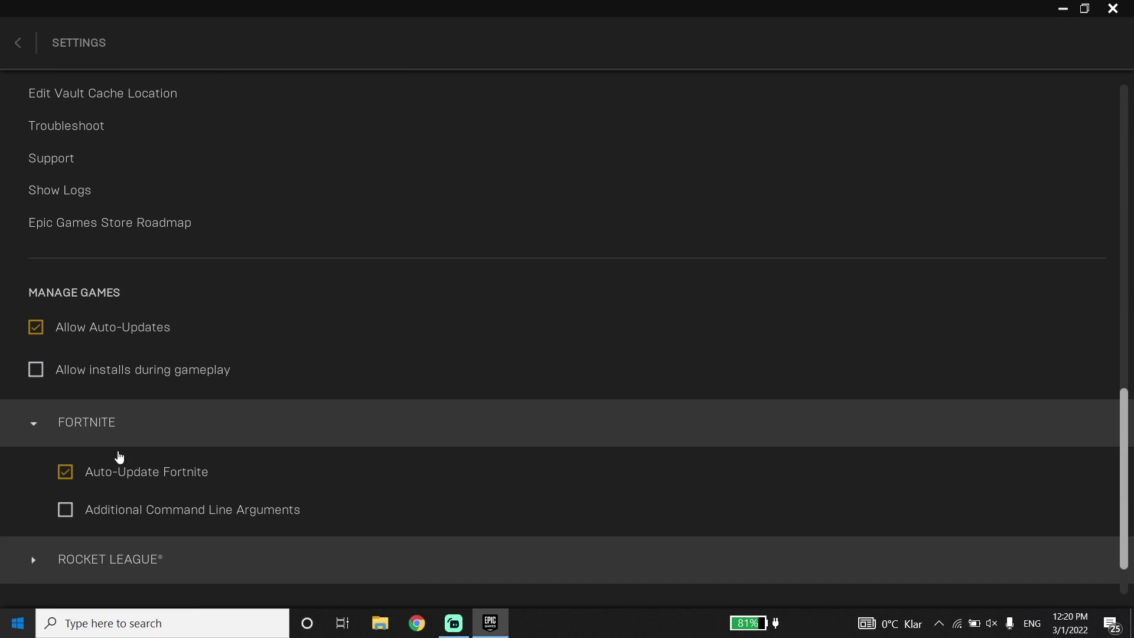
pyautogui.click(71, 511)
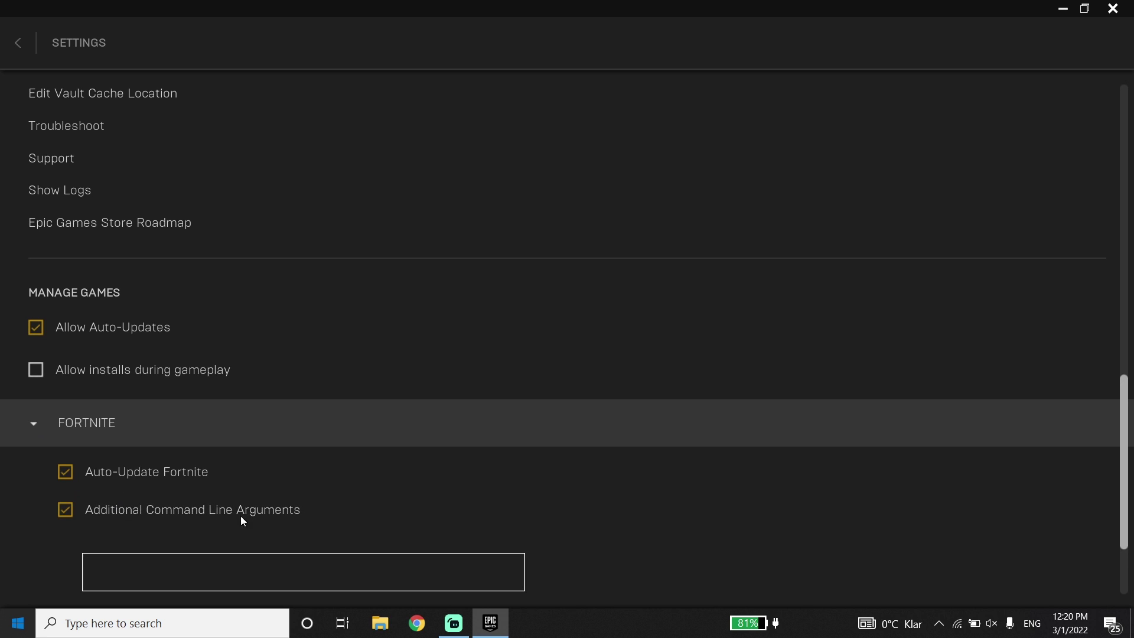
pyautogui.scroll(-2, 237, 508)
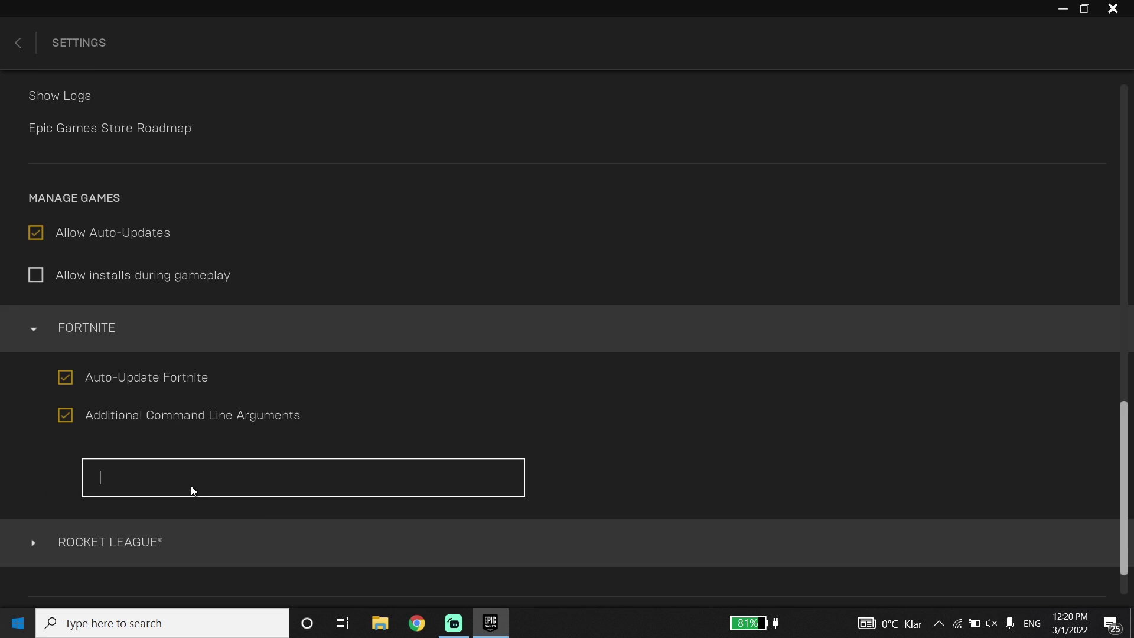
pyautogui.write('D3D11')
pyautogui.scroll(-2, 177, 443)
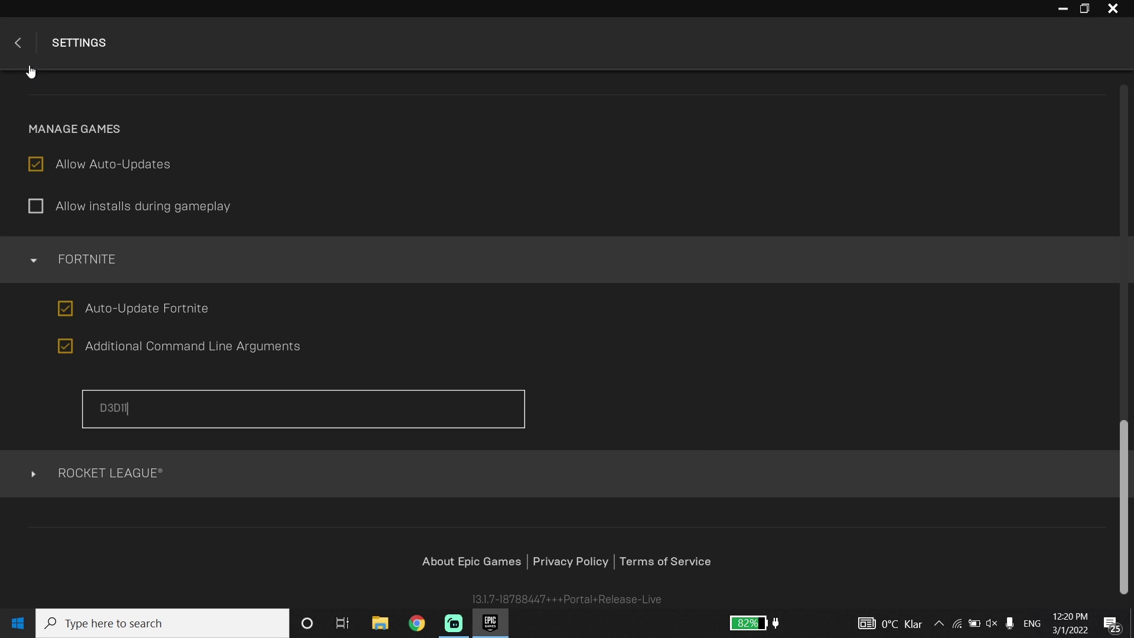
pyautogui.click(19, 44)
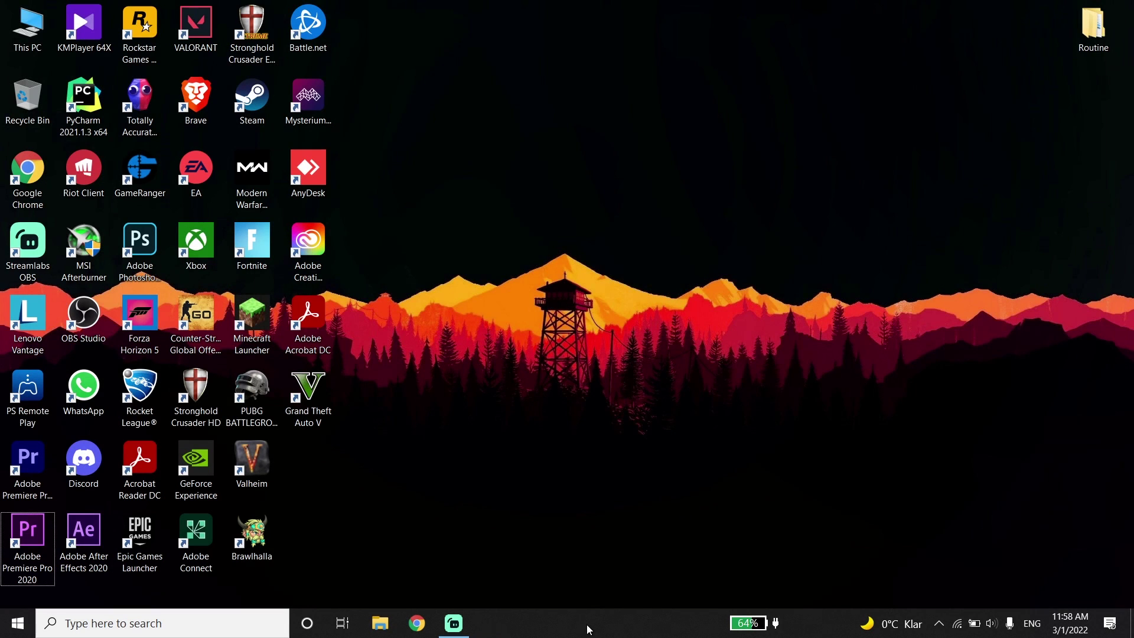
# Open Task Manager from the taskbar and end the Adobe Collaboration and Battle.net processes
pyautogui.rightClick(588, 623)
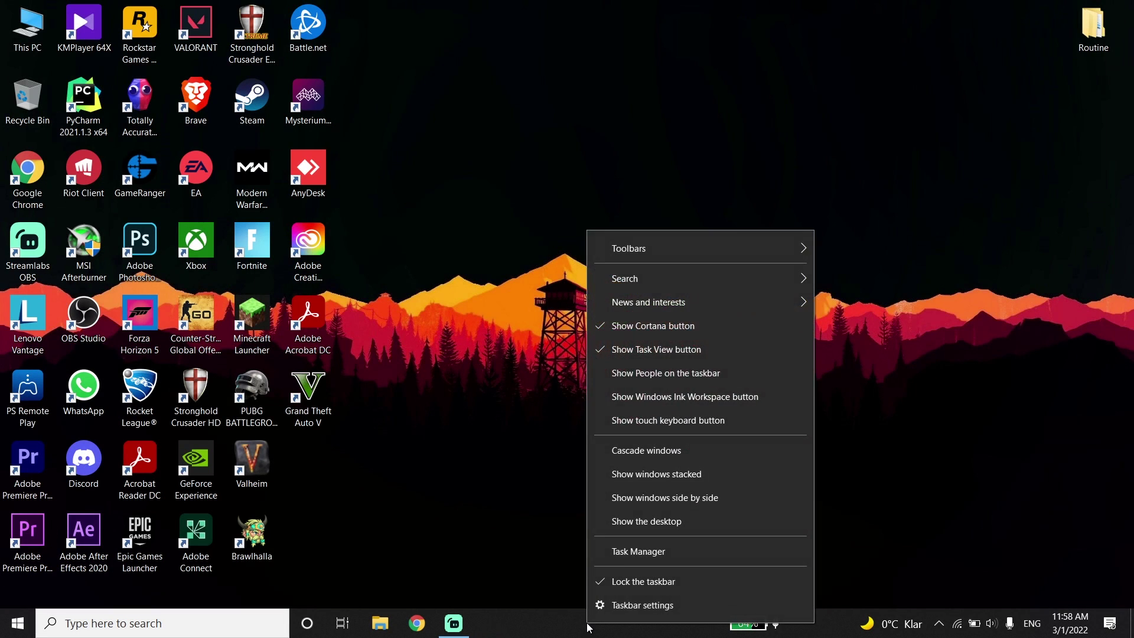
pyautogui.click(639, 556)
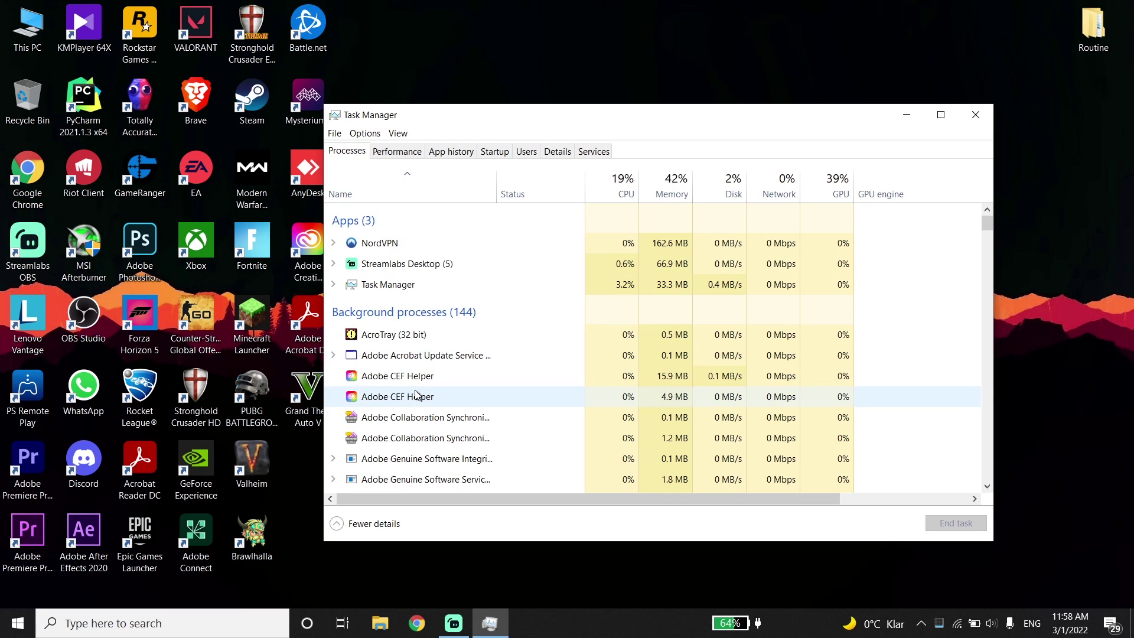
pyautogui.scroll(-5, 417, 391)
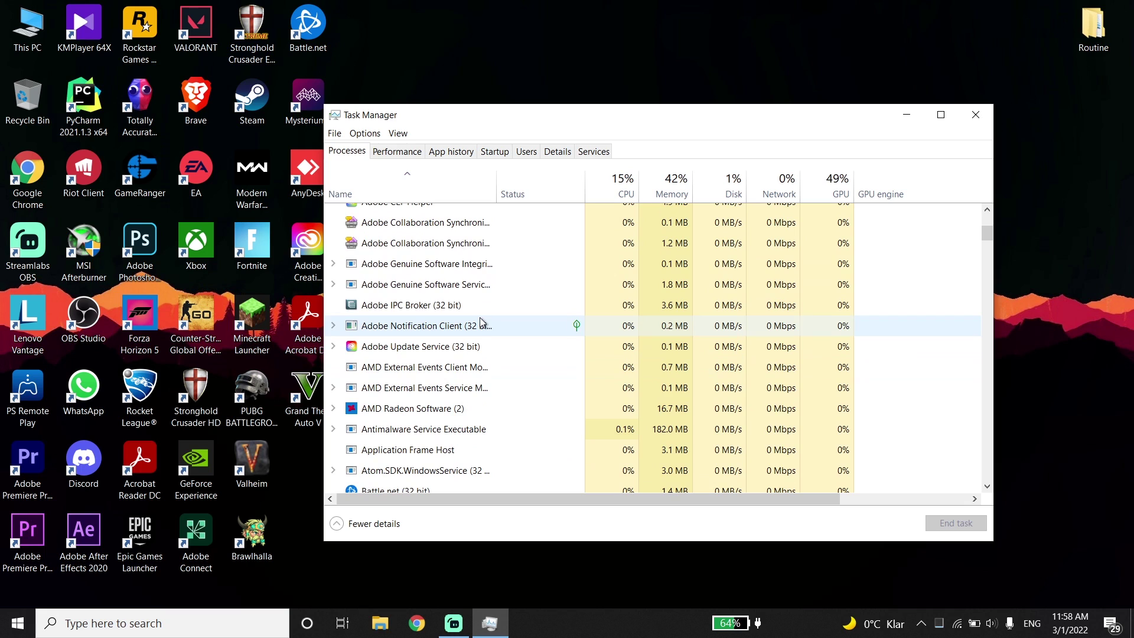
pyautogui.rightClick(434, 245)
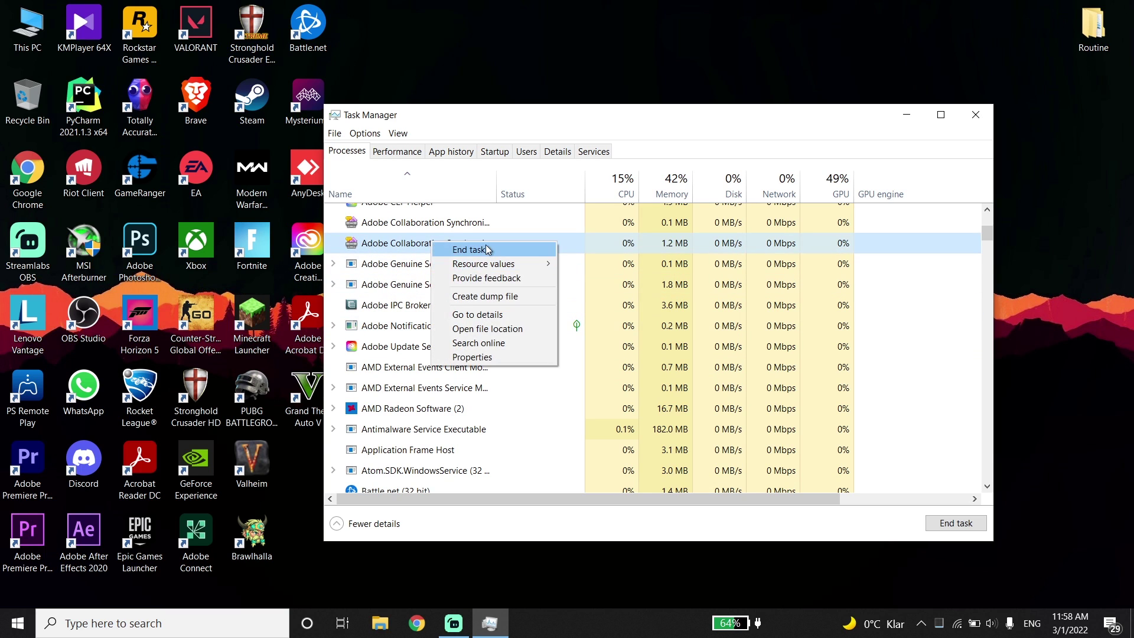
pyautogui.click(484, 248)
pyautogui.scroll(1, 388, 390)
pyautogui.scroll(-3, 388, 390)
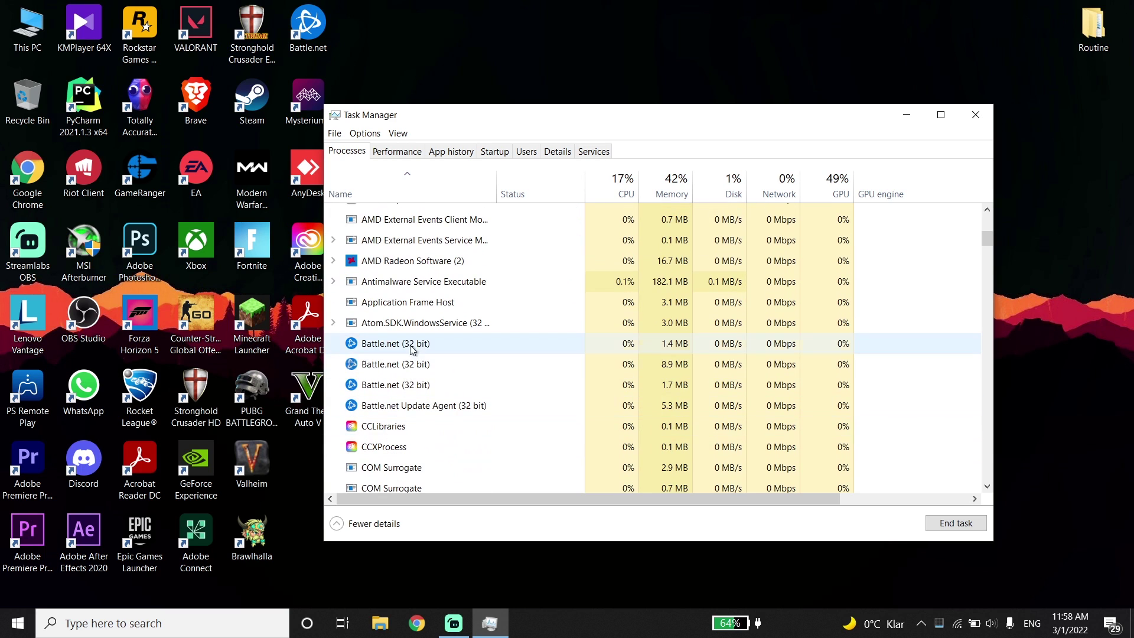
pyautogui.rightClick(410, 343)
pyautogui.click(463, 351)
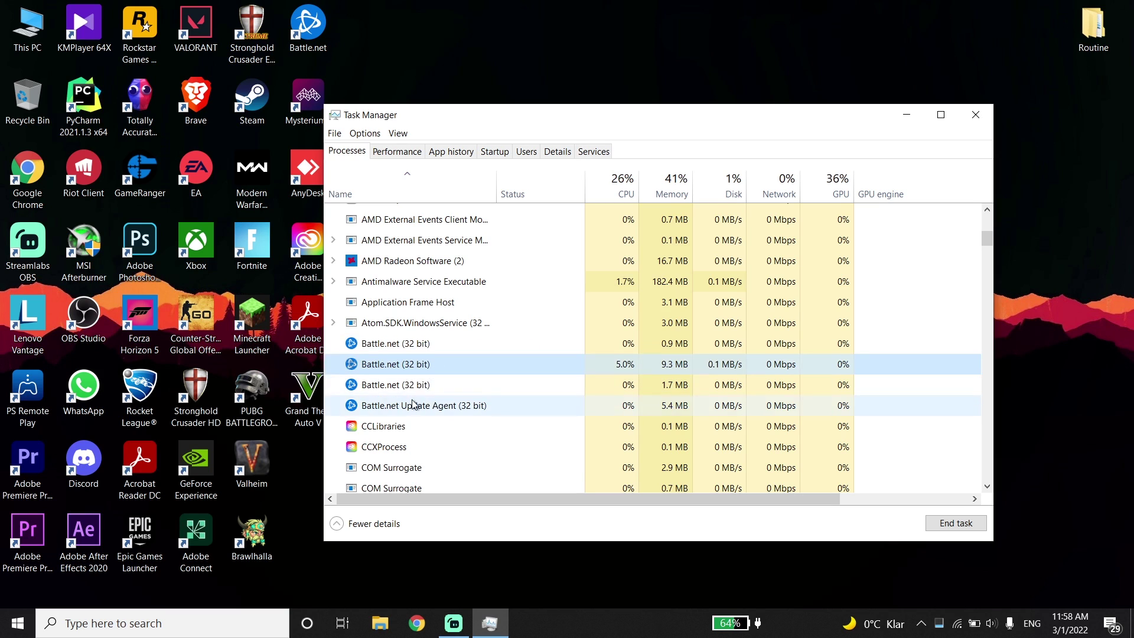
# End the Core Sync and Creative Cloud (32 bit) processes, then close Task Manager
pyautogui.scroll(-3, 426, 378)
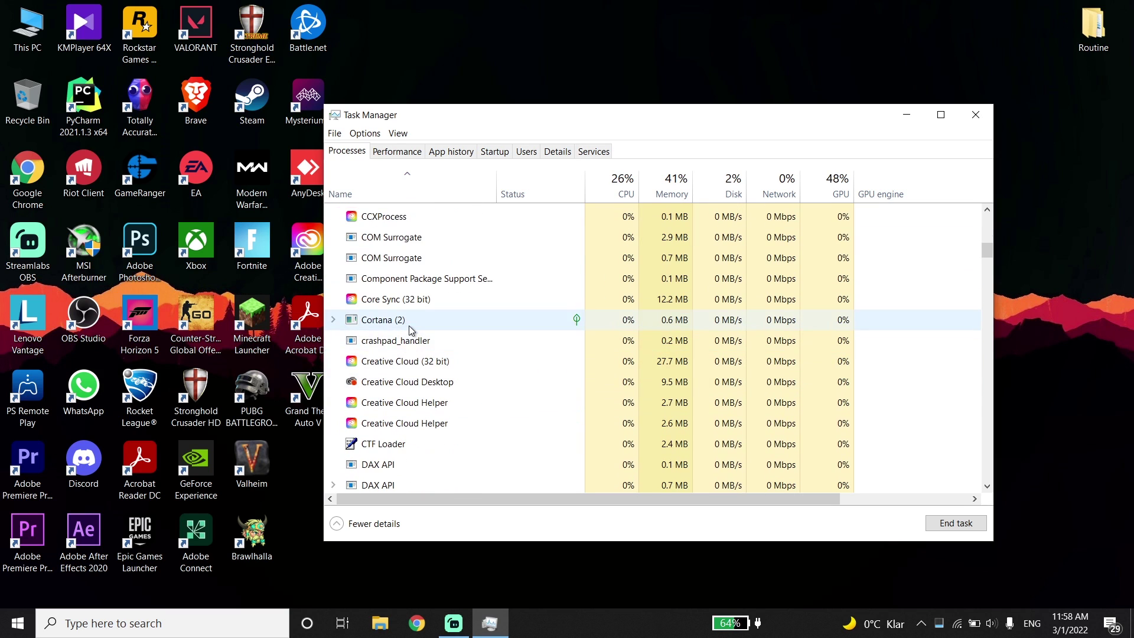
pyautogui.rightClick(418, 302)
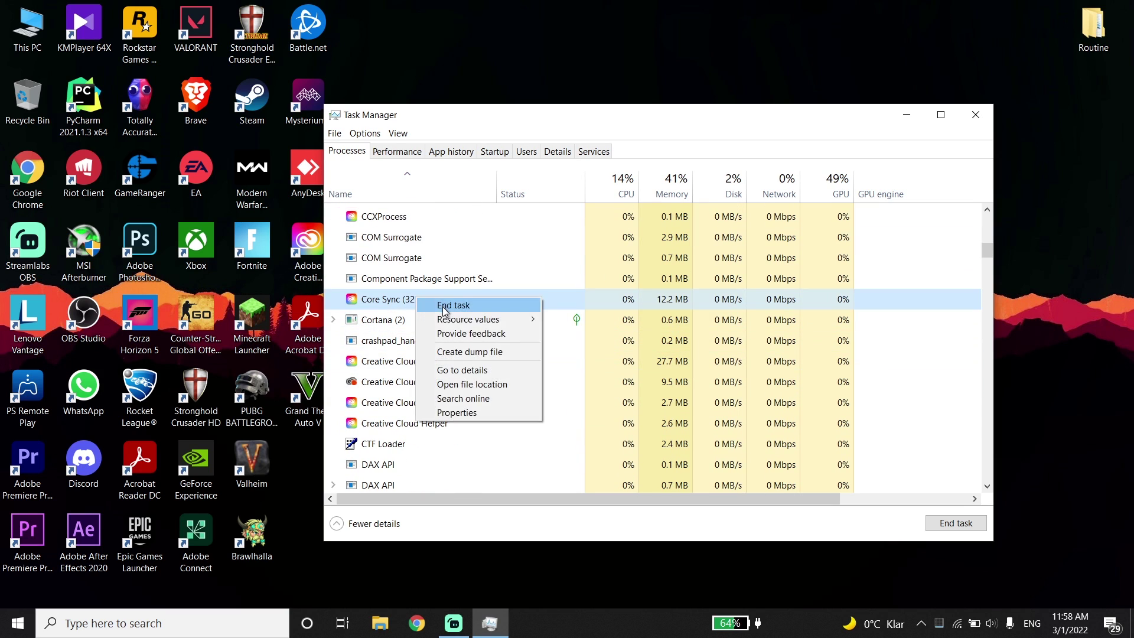
pyautogui.click(445, 307)
pyautogui.click(408, 341)
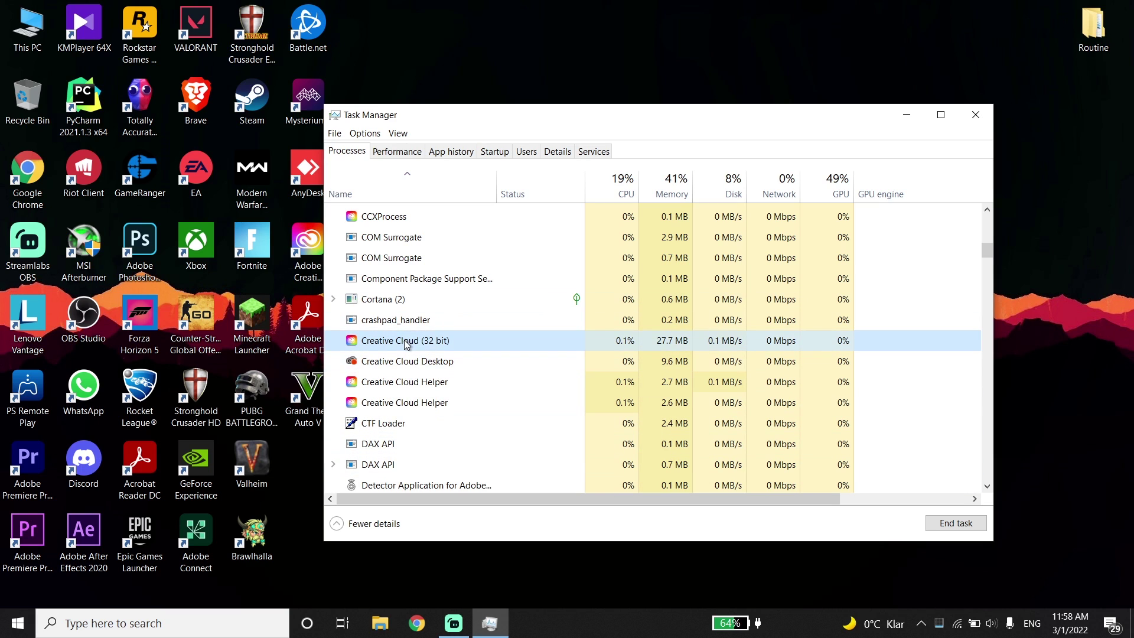
pyautogui.rightClick(416, 341)
pyautogui.click(440, 348)
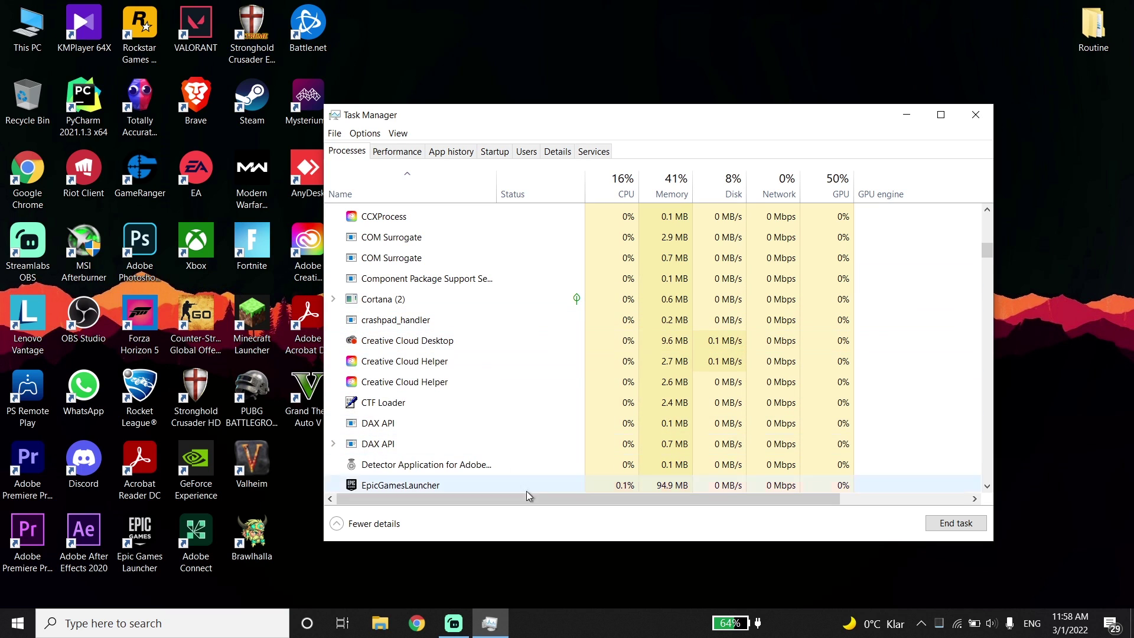
pyautogui.click(974, 112)
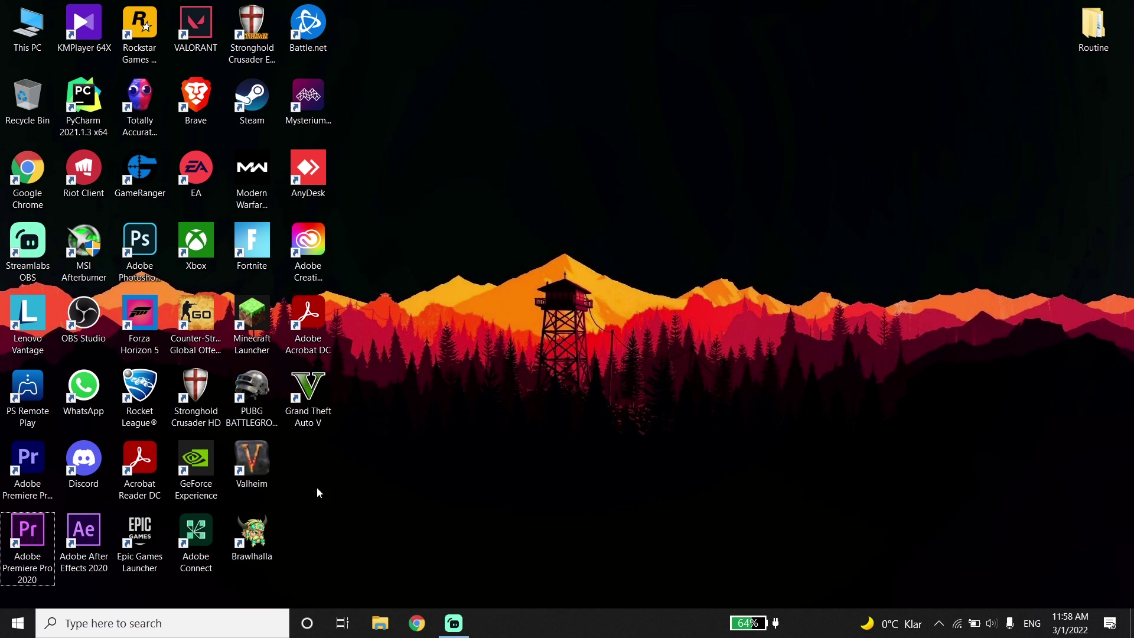
pyautogui.click(147, 625)
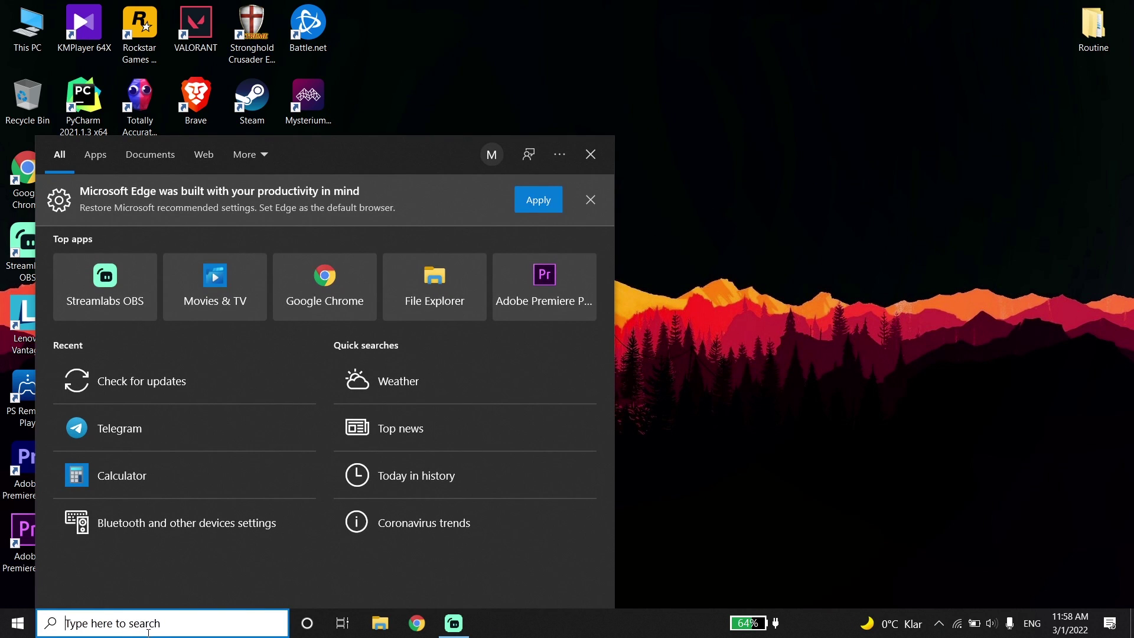
# Open Settings > Gaming > Game Mode and toggle Game Mode off, then back on
pyautogui.write('se')
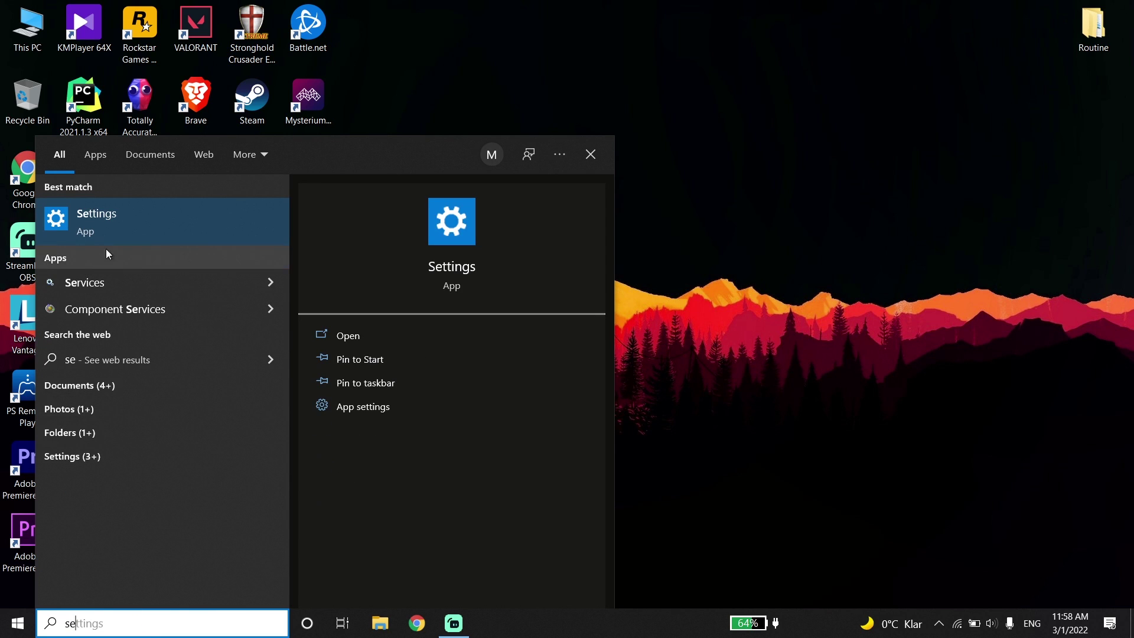
pyautogui.click(148, 233)
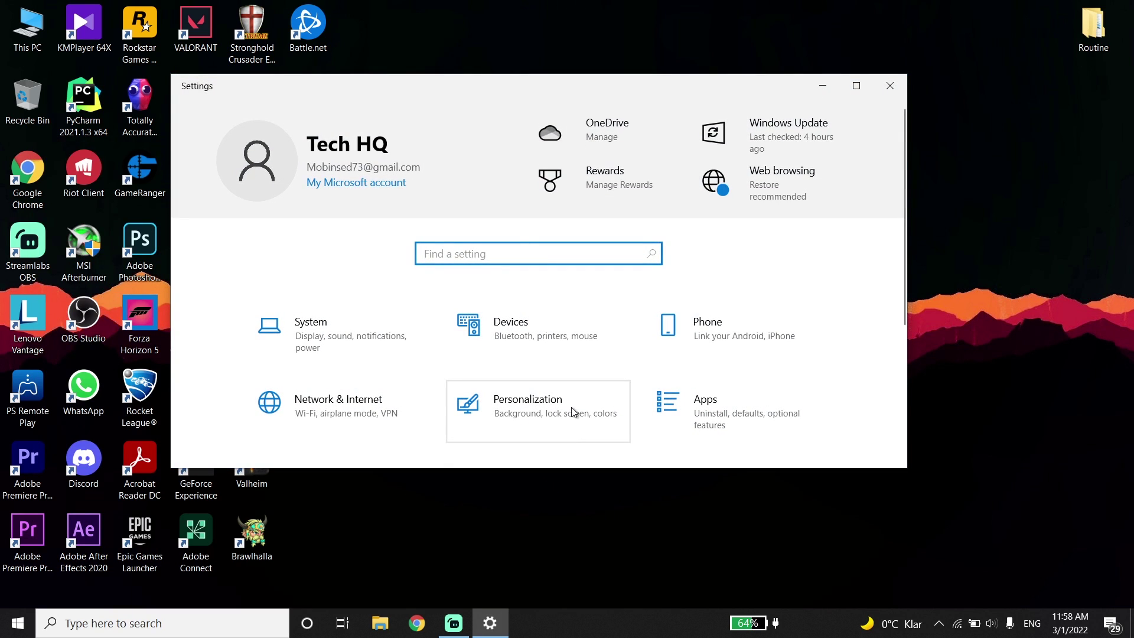
pyautogui.scroll(-5, 572, 412)
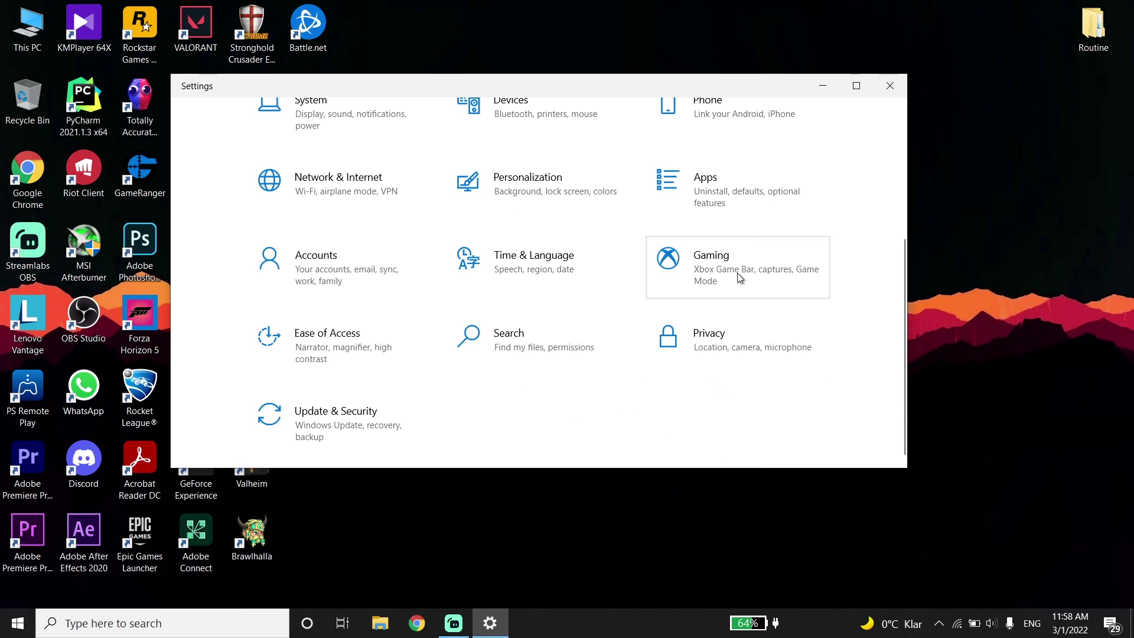
pyautogui.click(740, 278)
pyautogui.click(233, 312)
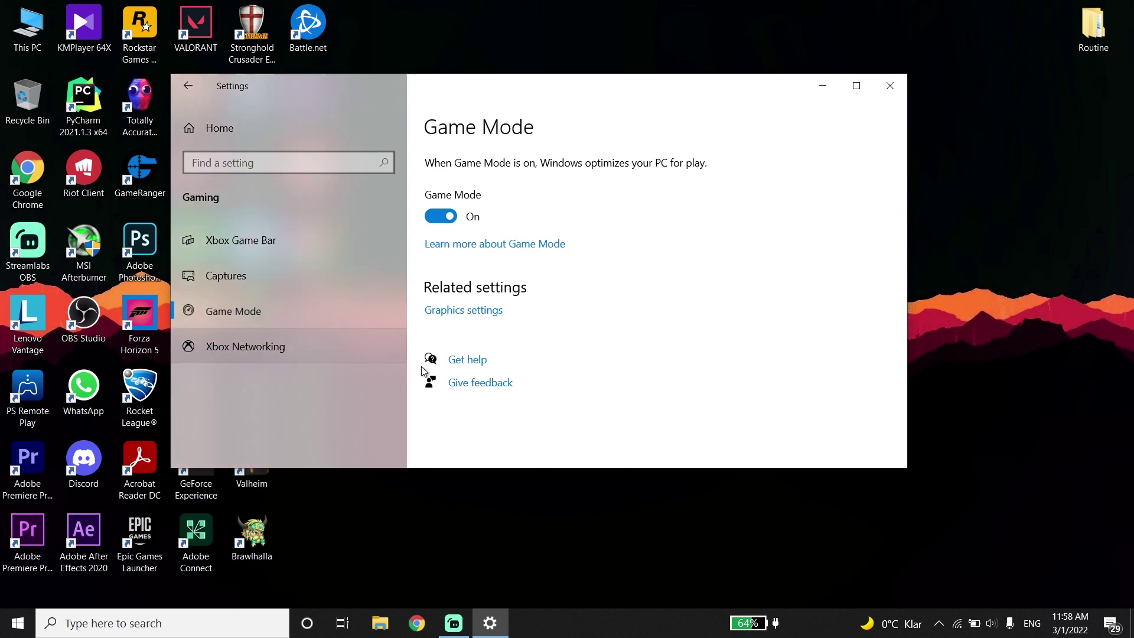
pyautogui.click(440, 216)
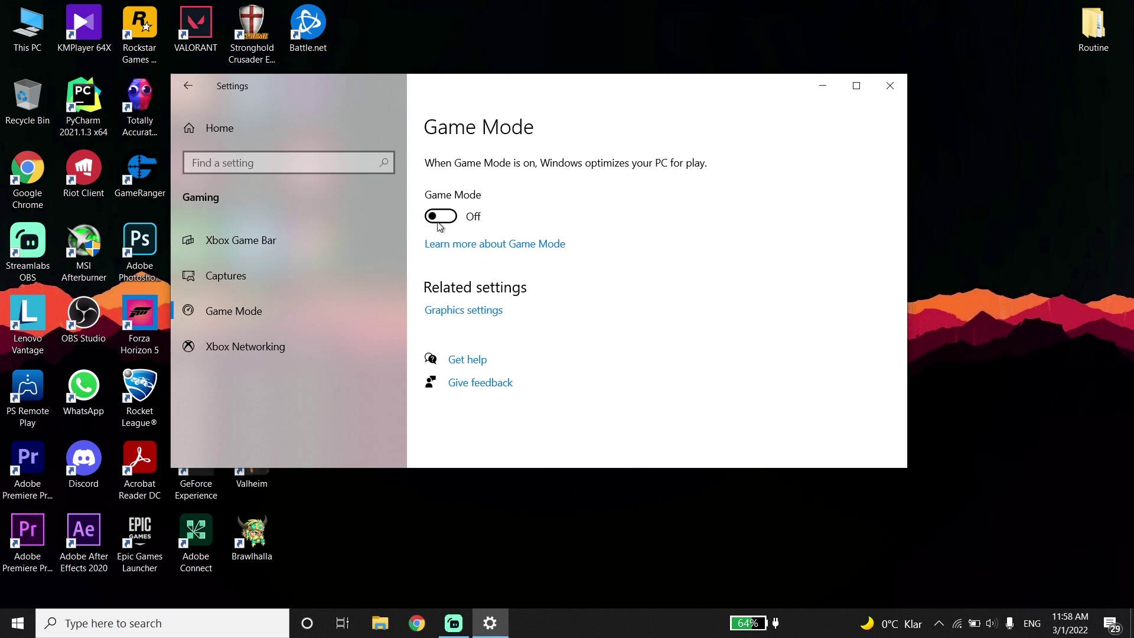
pyautogui.click(441, 216)
# Browse to D:\Games\Epic Games\Fortnite\FortniteGame\Binaries\Win64\EasyAntiCheat in File Explorer
pyautogui.click(889, 85)
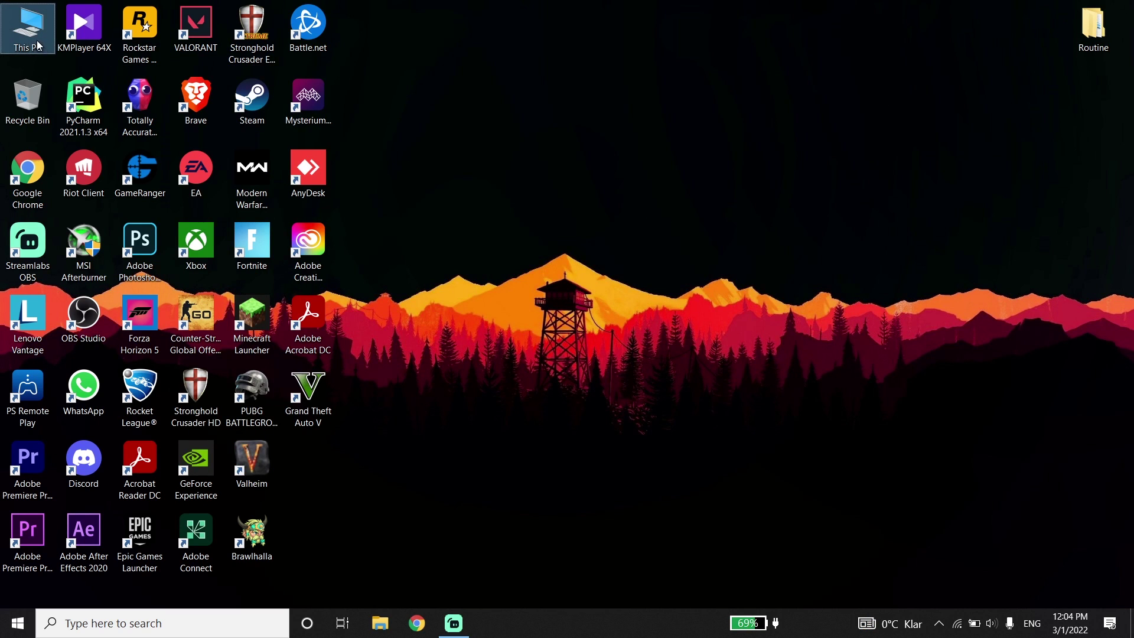
pyautogui.doubleClick(37, 46)
pyautogui.scroll(-1, 703, 343)
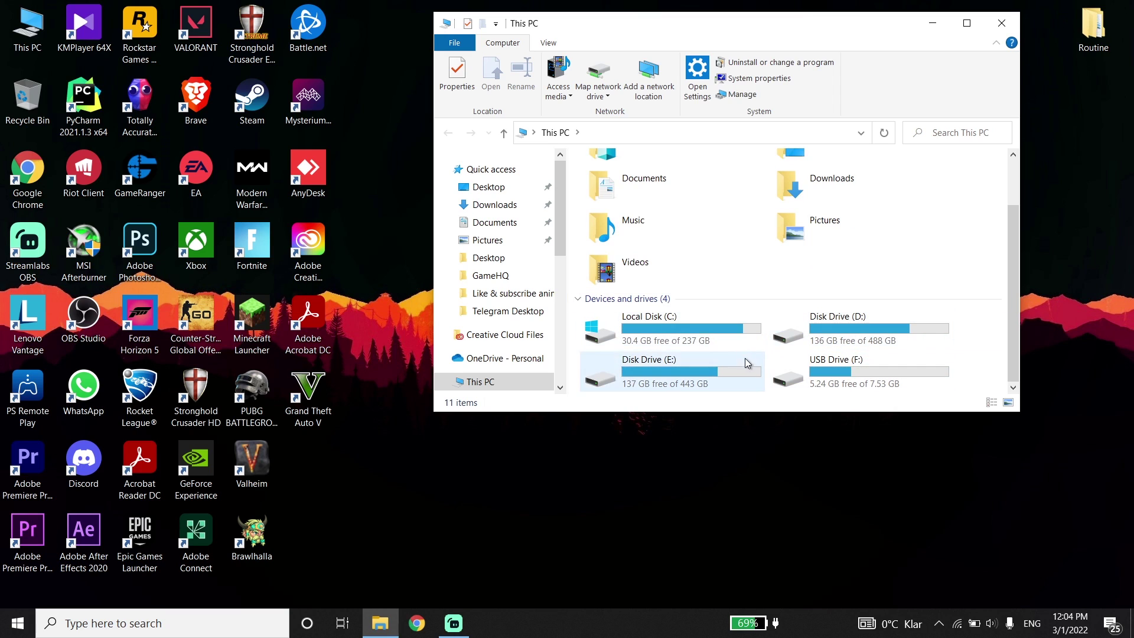
pyautogui.doubleClick(887, 330)
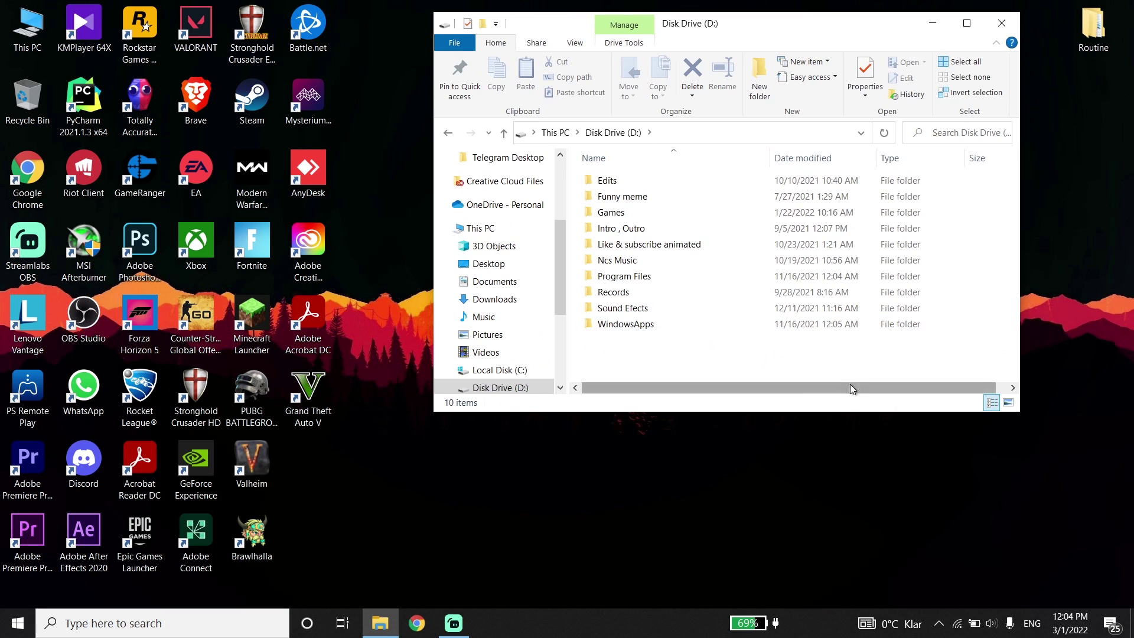
pyautogui.doubleClick(667, 217)
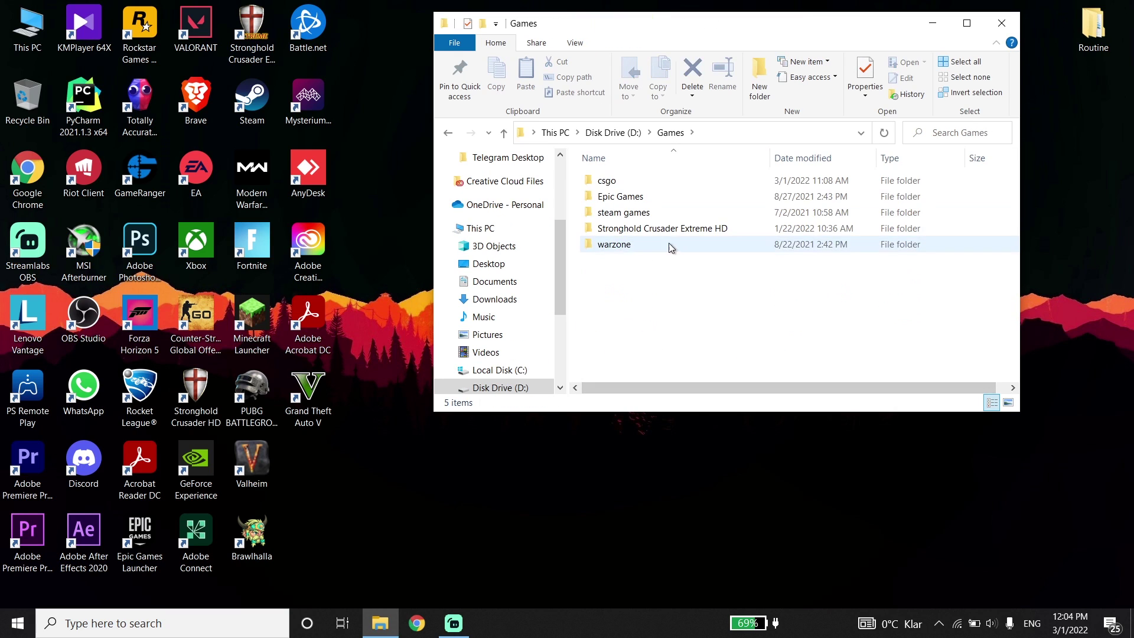
pyautogui.doubleClick(647, 201)
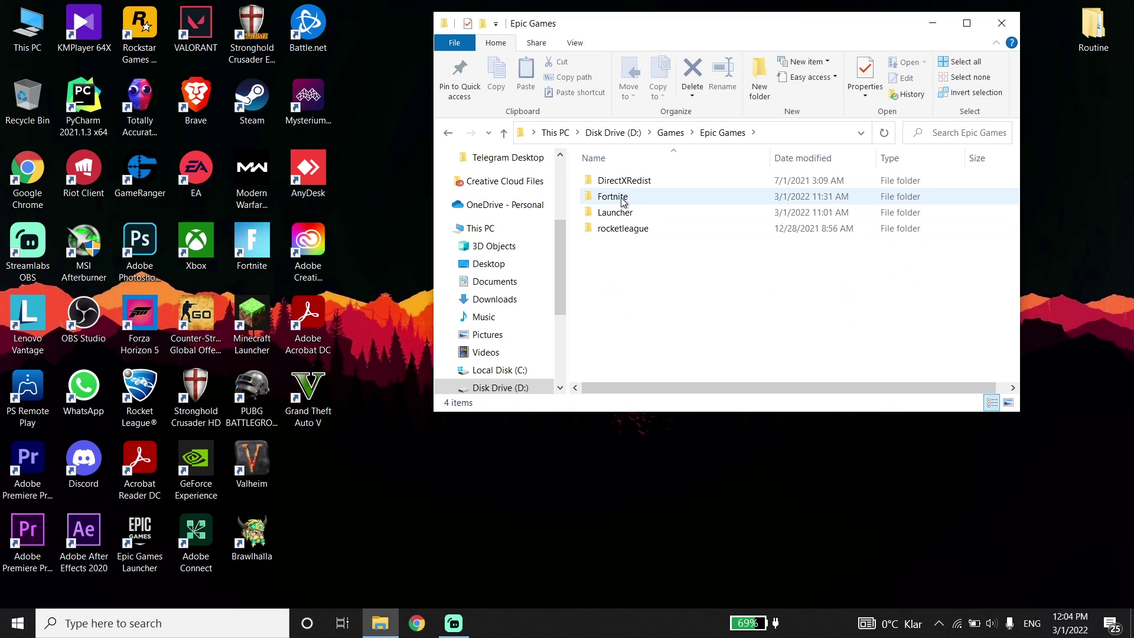
pyautogui.doubleClick(624, 201)
pyautogui.doubleClick(647, 234)
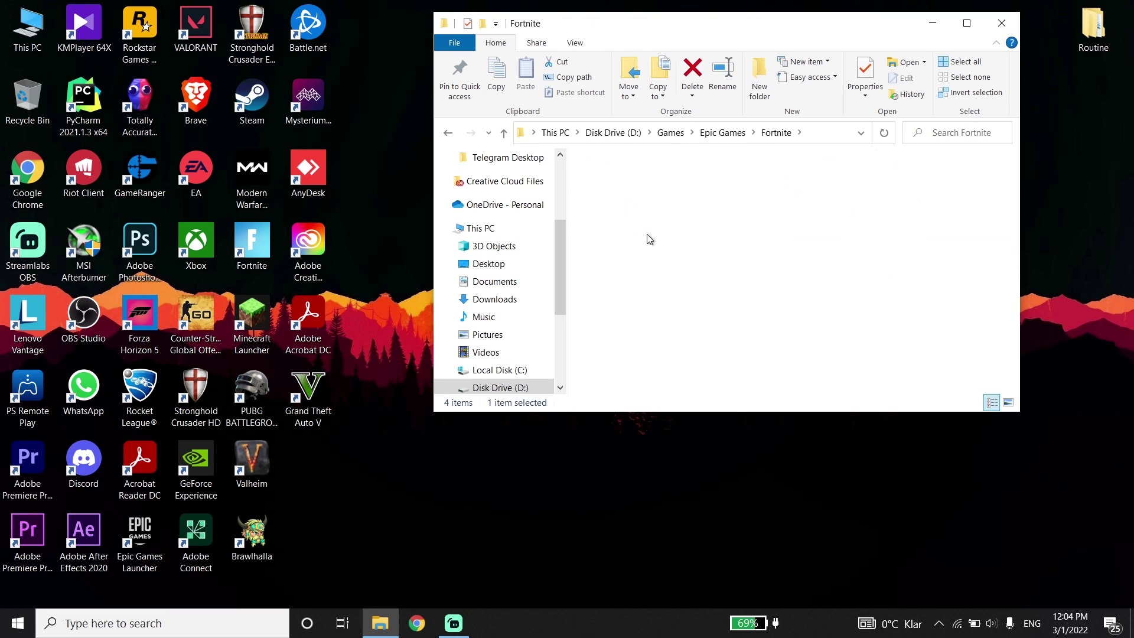
pyautogui.doubleClick(632, 186)
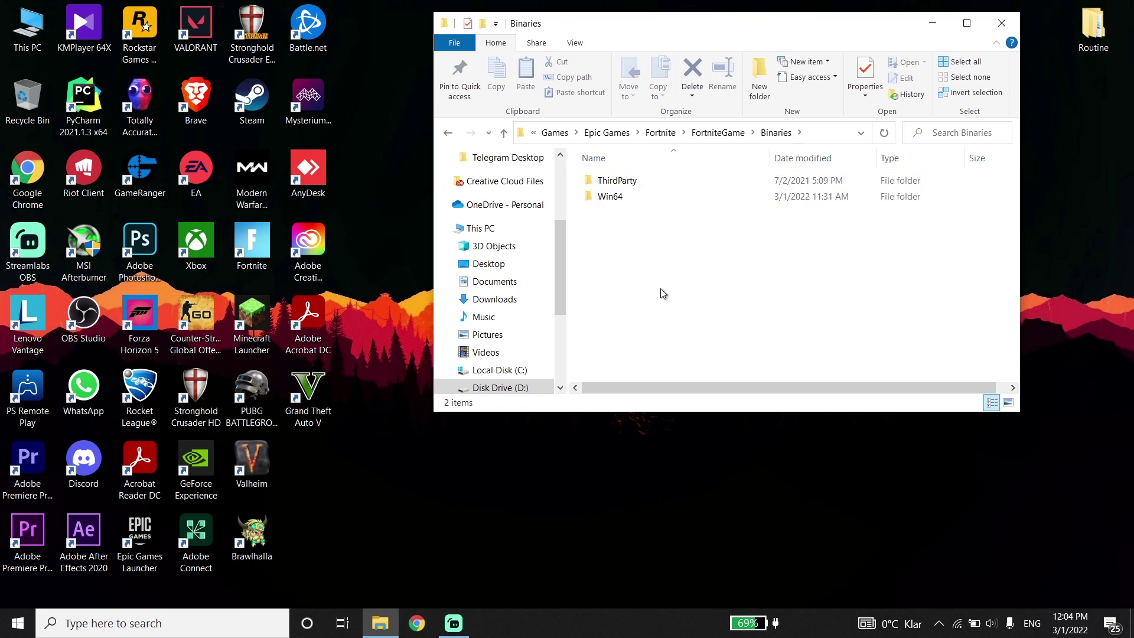
pyautogui.doubleClick(654, 199)
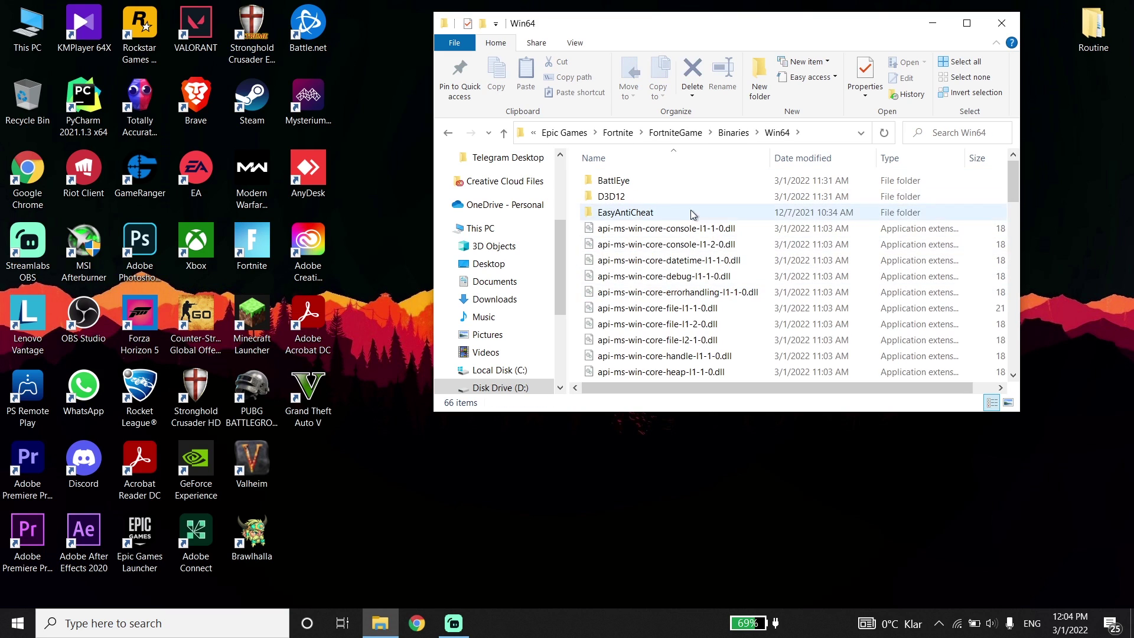
pyautogui.doubleClick(706, 212)
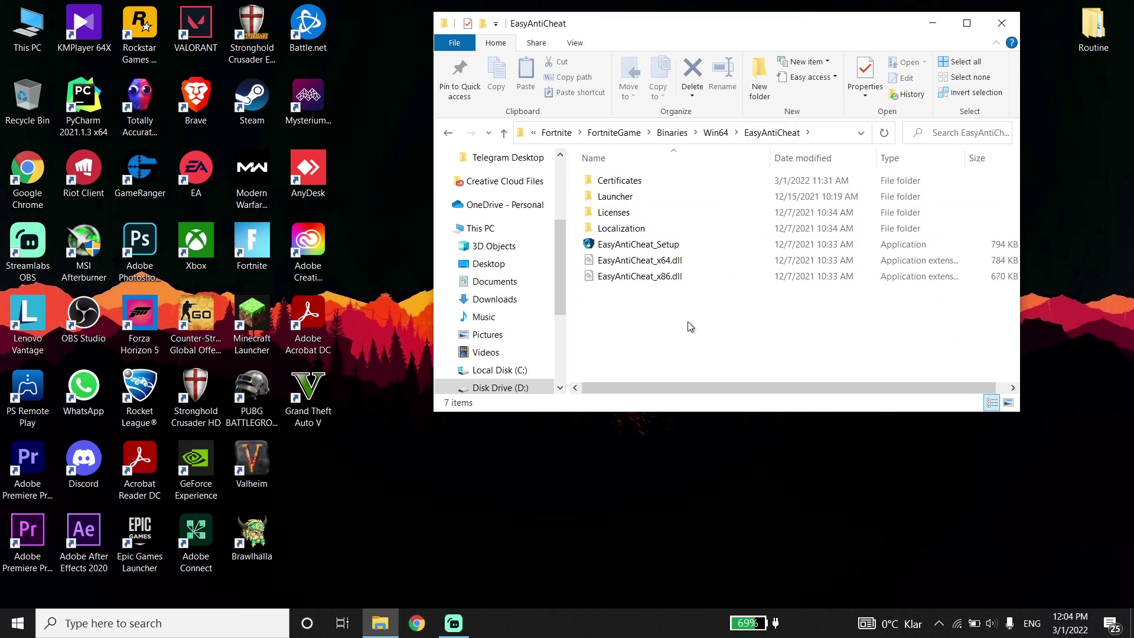
# Run EasyAntiCheat_Setup, repair the service, finish setup and close the folder window
pyautogui.doubleClick(691, 246)
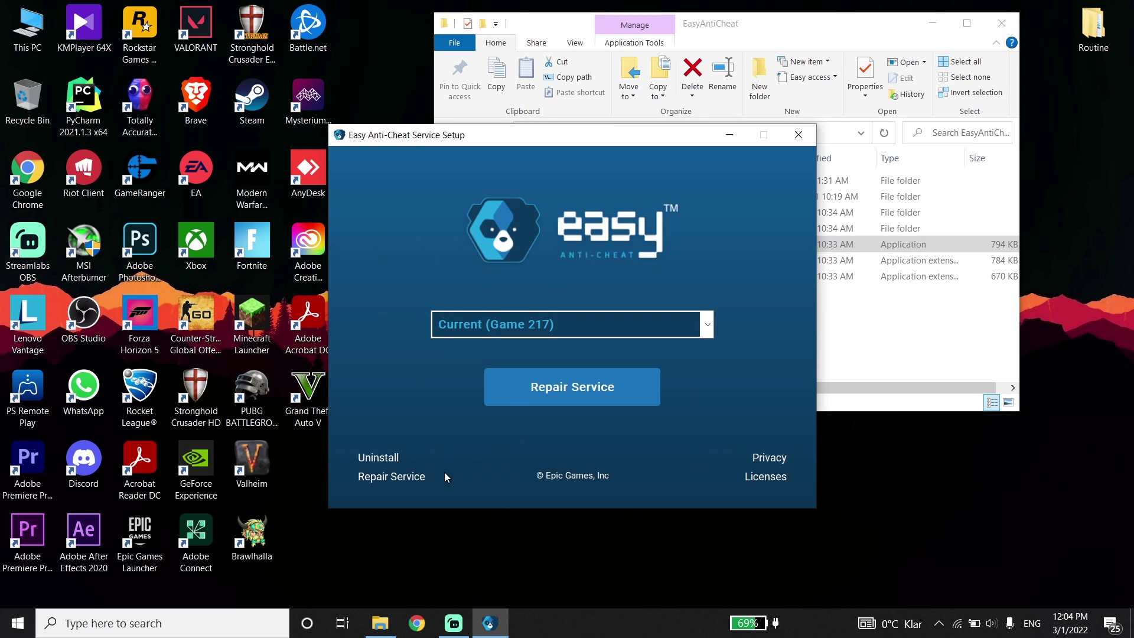
pyautogui.click(391, 477)
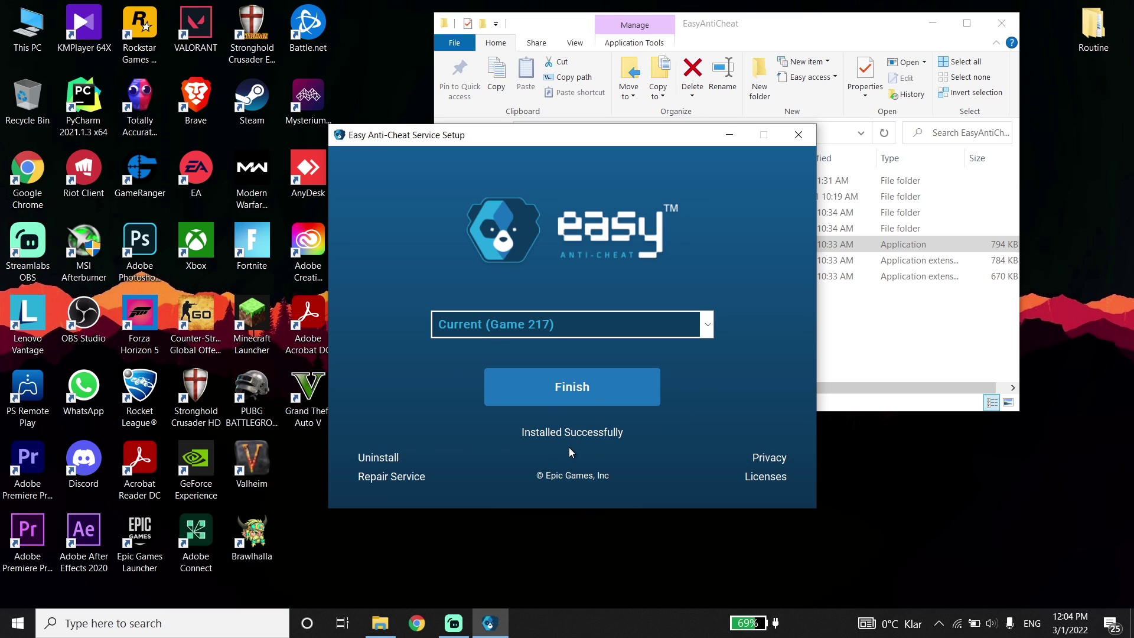
pyautogui.click(598, 394)
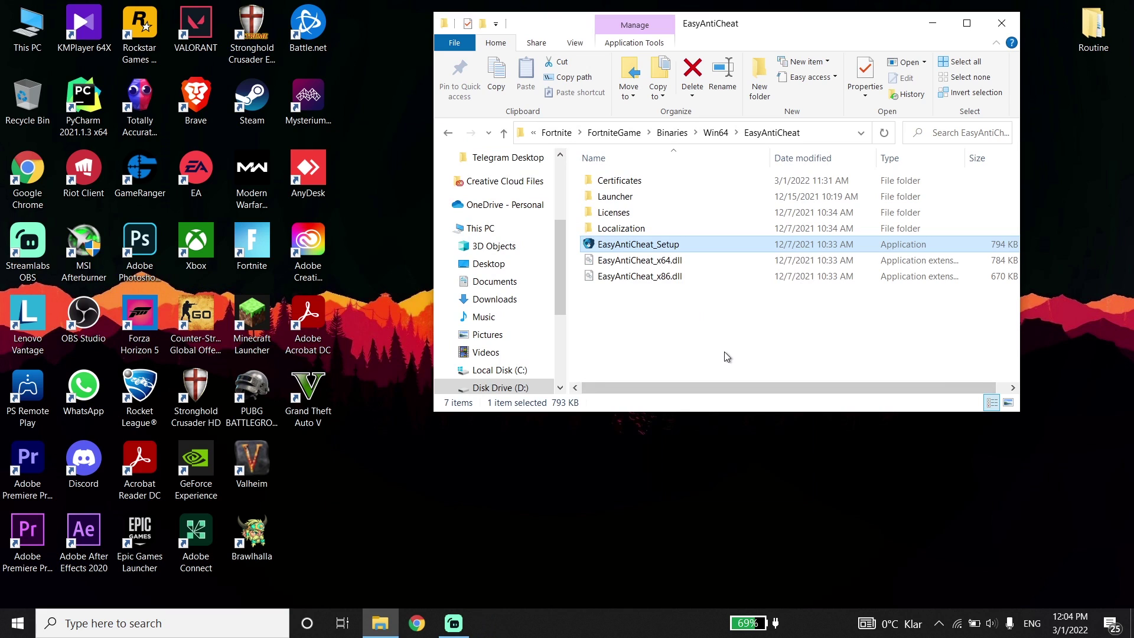
pyautogui.click(995, 29)
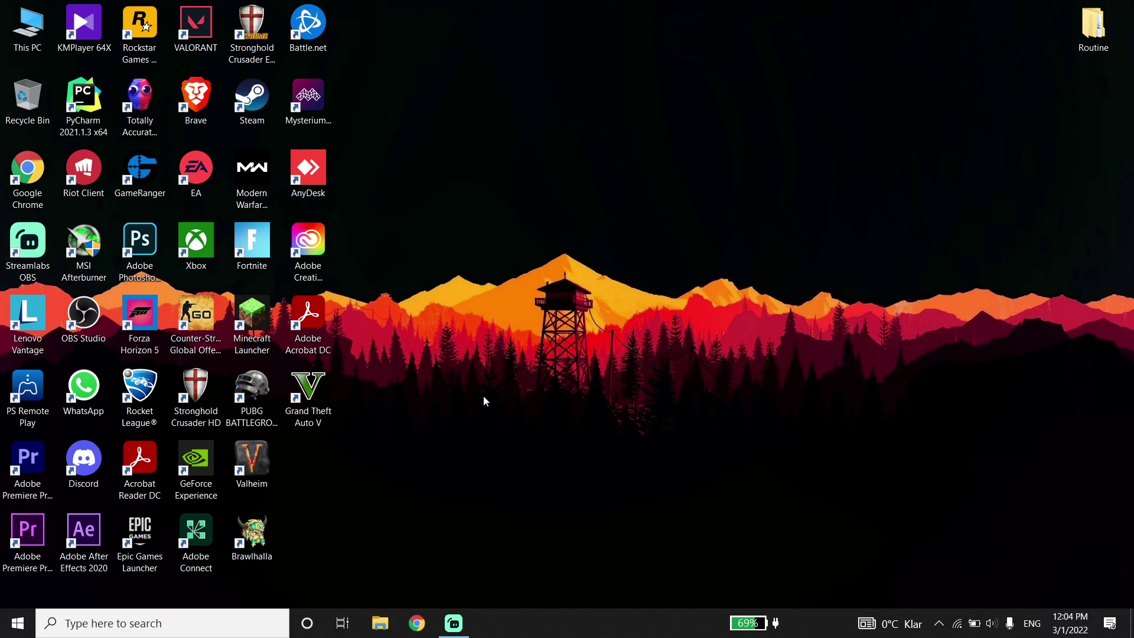
# Open GeForce Experience's Drivers page showing Game Ready Driver 511.79, then close the app
pyautogui.moveTo(195, 467); pyautogui.dragTo(421, 248)
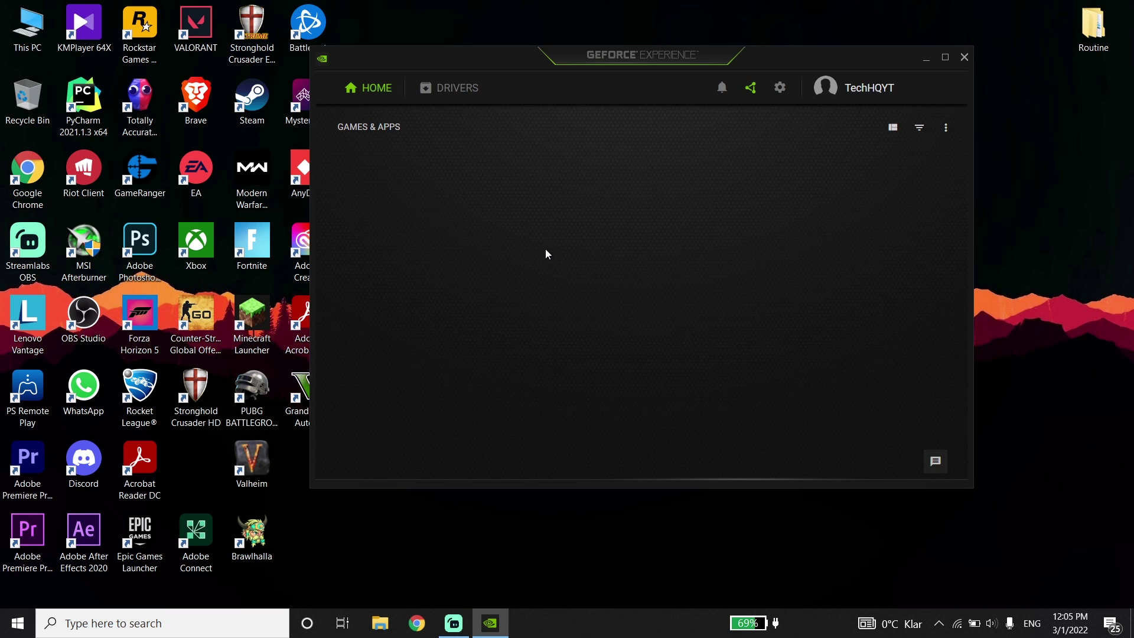
pyautogui.click(454, 89)
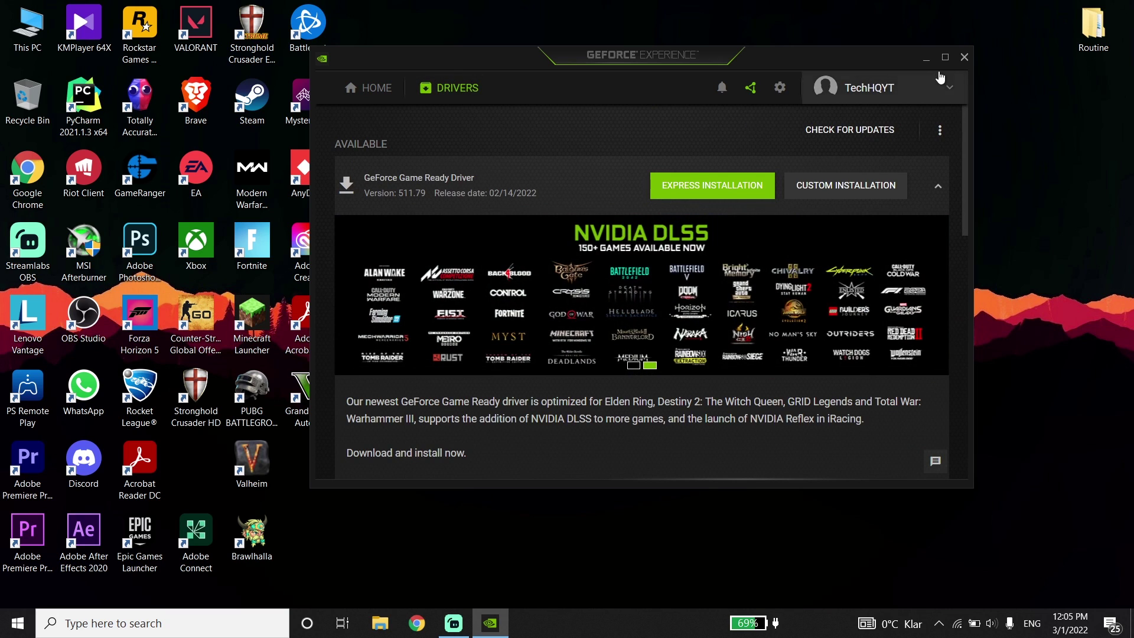
pyautogui.click(964, 57)
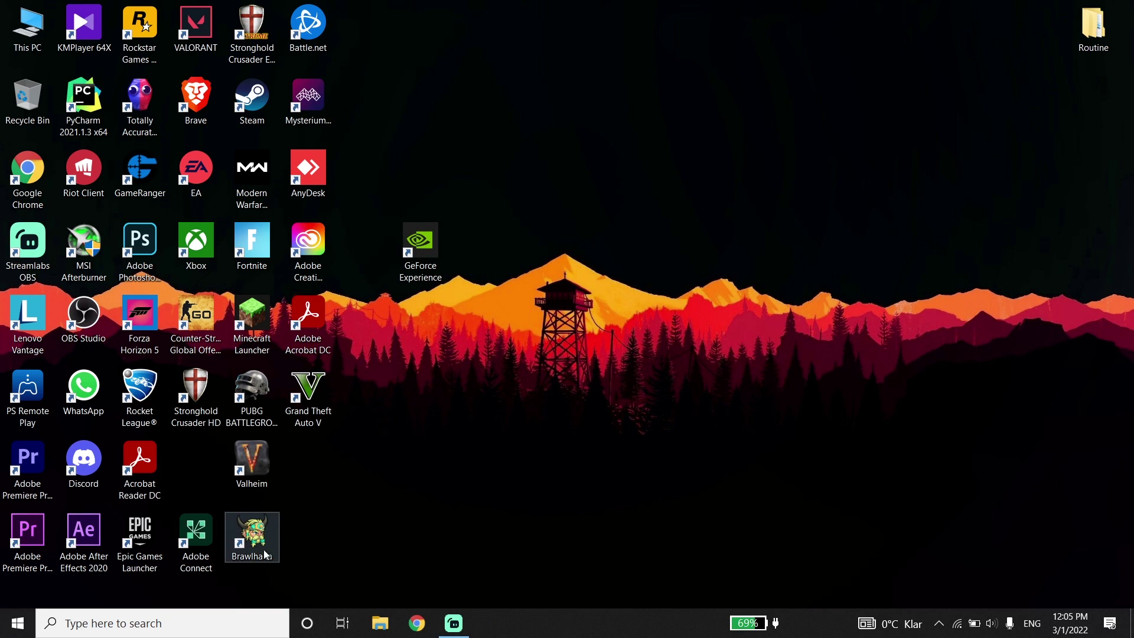
# Search 'che' to open Check for updates, confirm the PC is up to date, then close Settings
pyautogui.click(247, 621)
pyautogui.write('che')
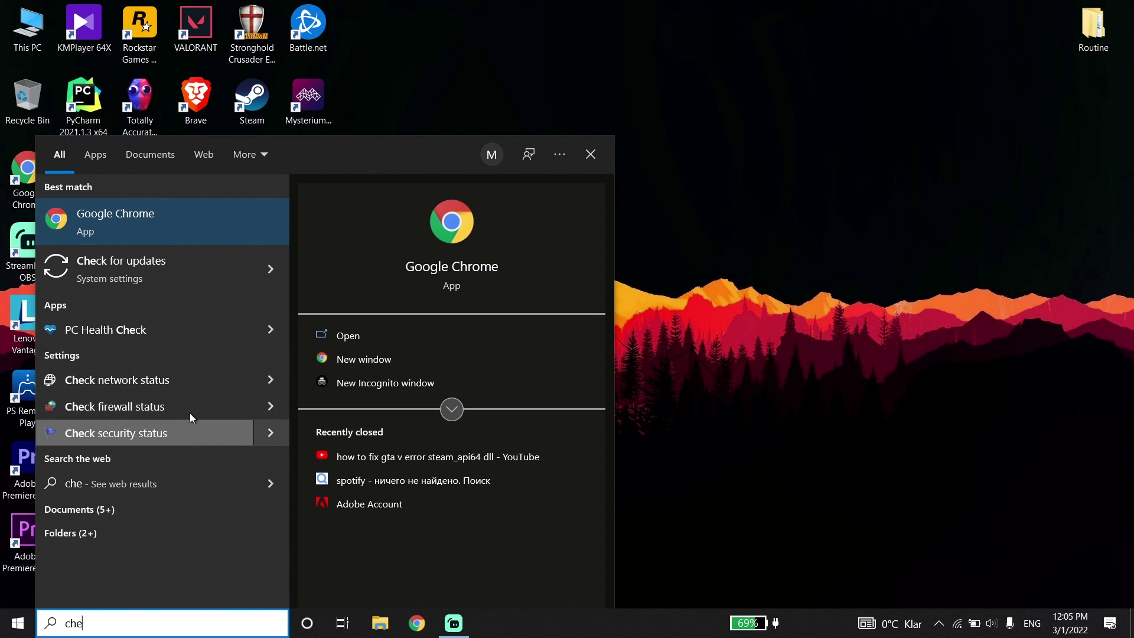
pyautogui.click(183, 277)
pyautogui.moveTo(685, 82); pyautogui.dragTo(833, 79)
pyautogui.scroll(-5, 718, 281)
pyautogui.scroll(3, 718, 281)
pyautogui.scroll(3, 719, 282)
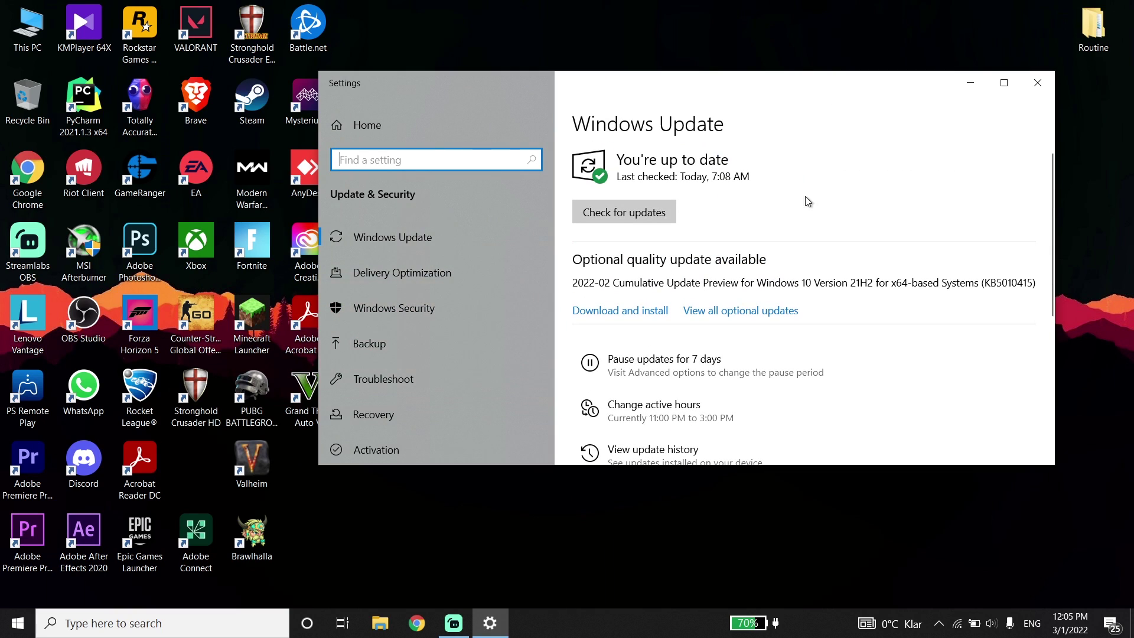
pyautogui.click(1038, 83)
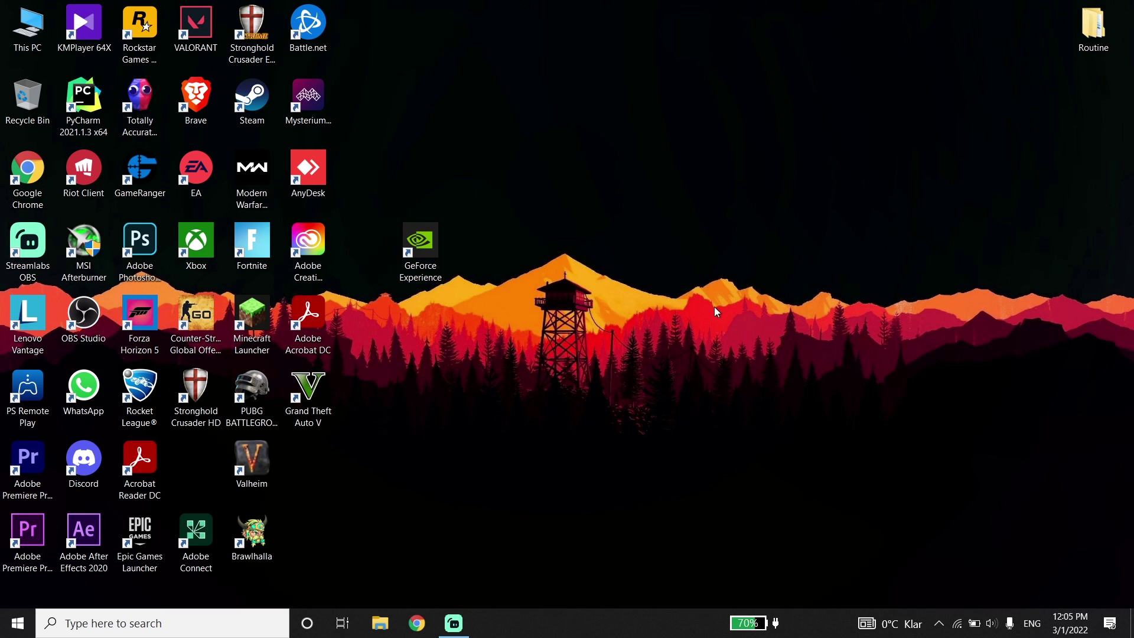